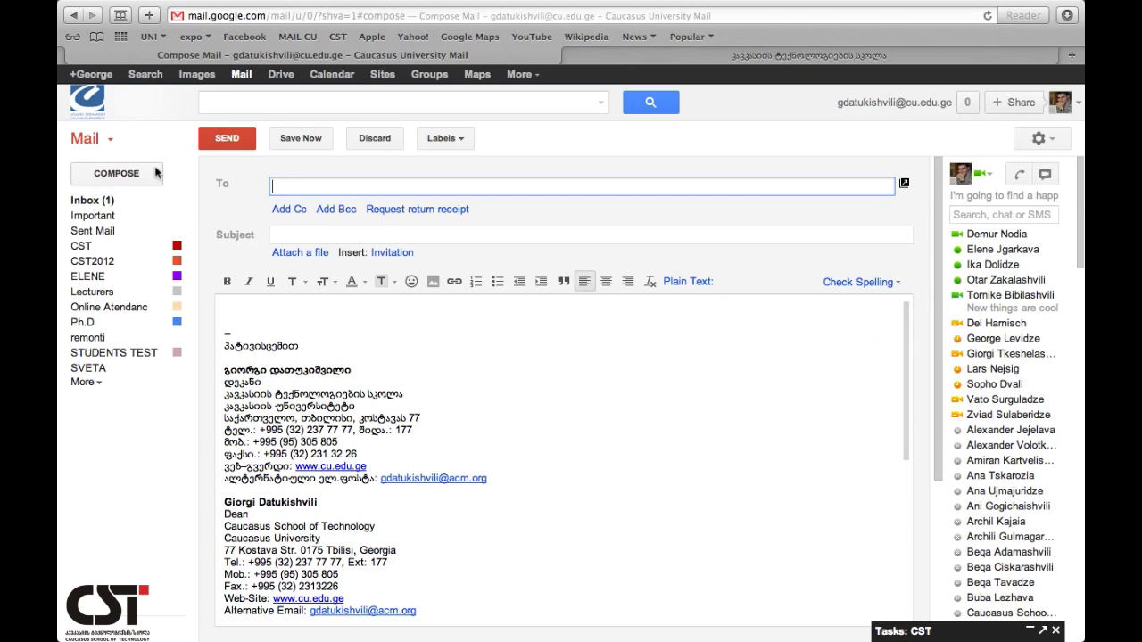
- Type 'giorgoi' as a recipient, then clear the name from the To field
text(giorgoi)
key(BackSpace)
key(BackSpace)
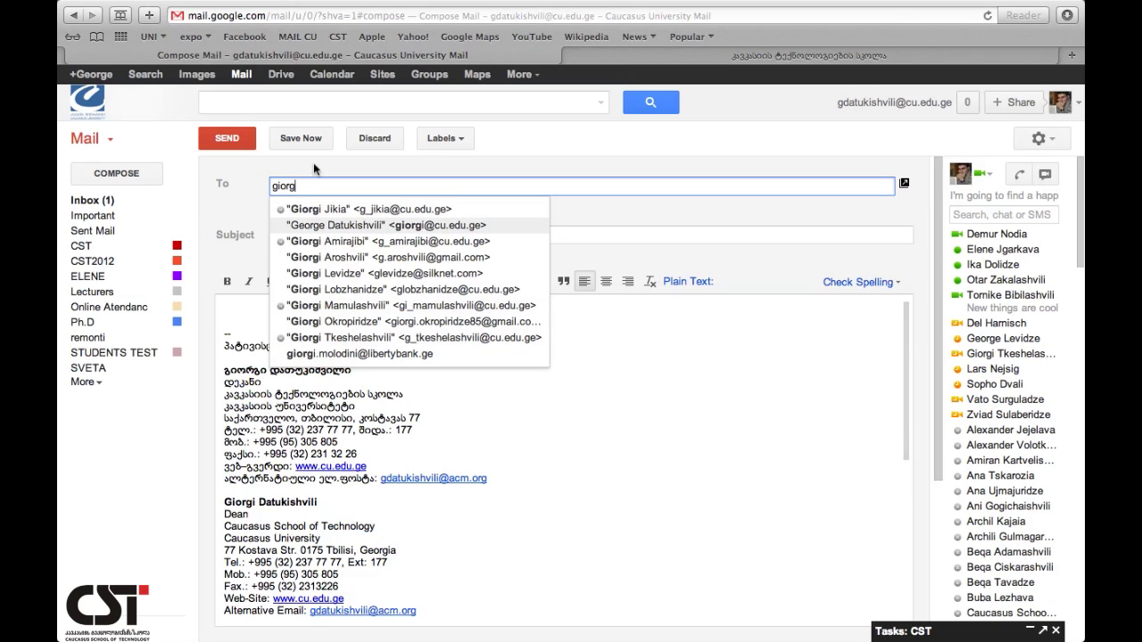
key(BackSpace)
key(BackSpace)
key(BackSpace)
key(BackSpace)
key(BackSpace)
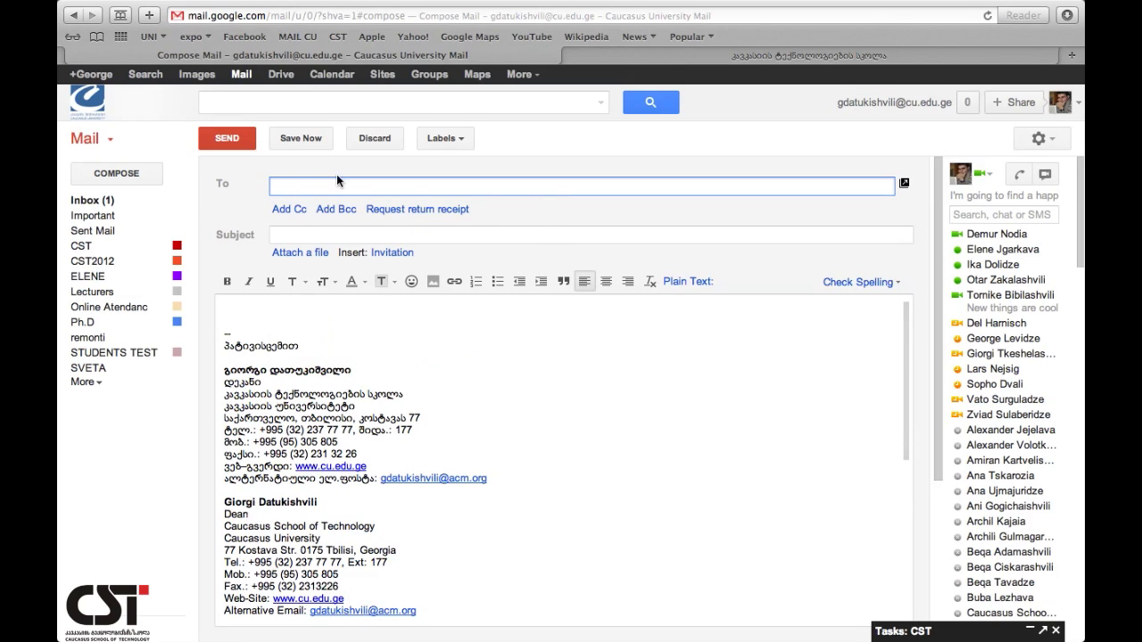
- Open the contact chooser and show only the acm_guys group
click(223, 187)
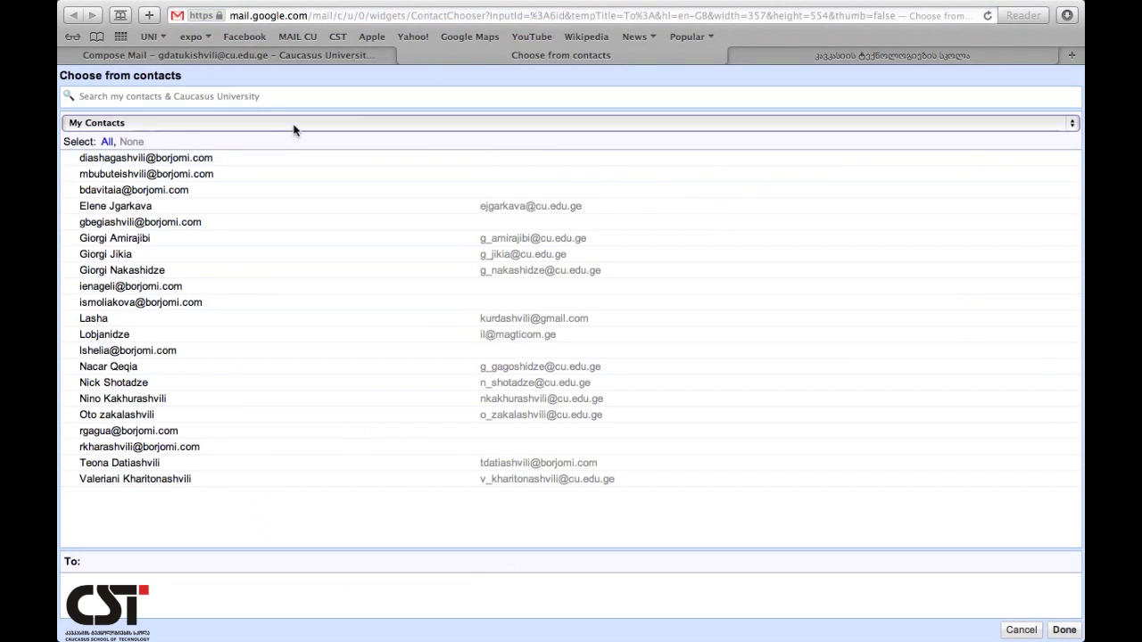
click(115, 123)
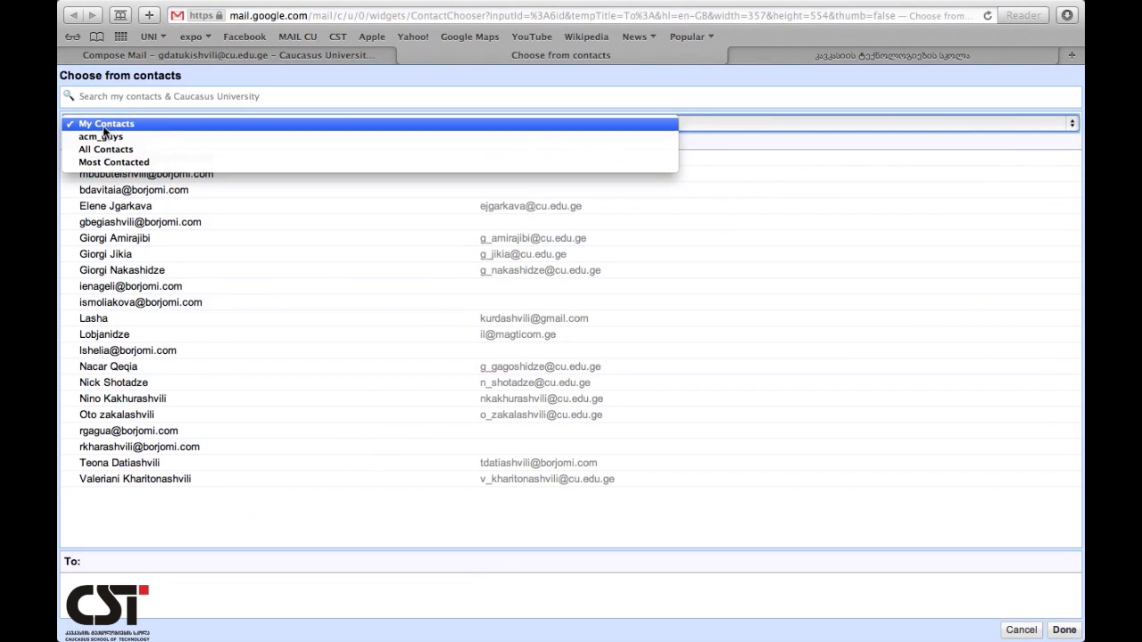
click(108, 139)
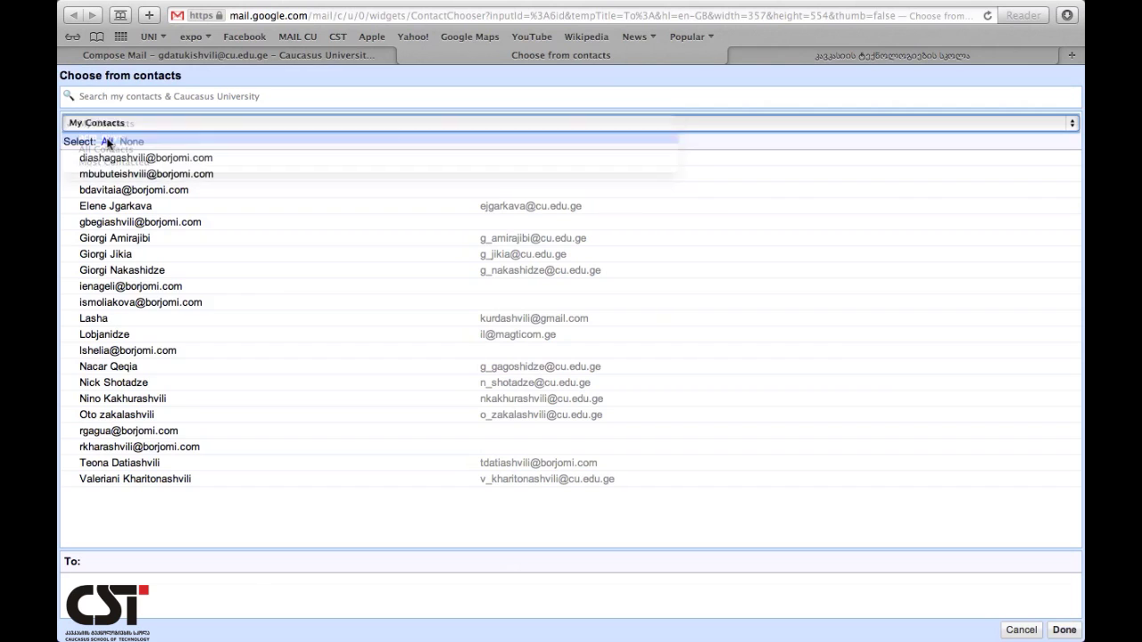
click(154, 124)
- Switch through Most Contacted and back to All Contacts, then scroll the full list
click(135, 139)
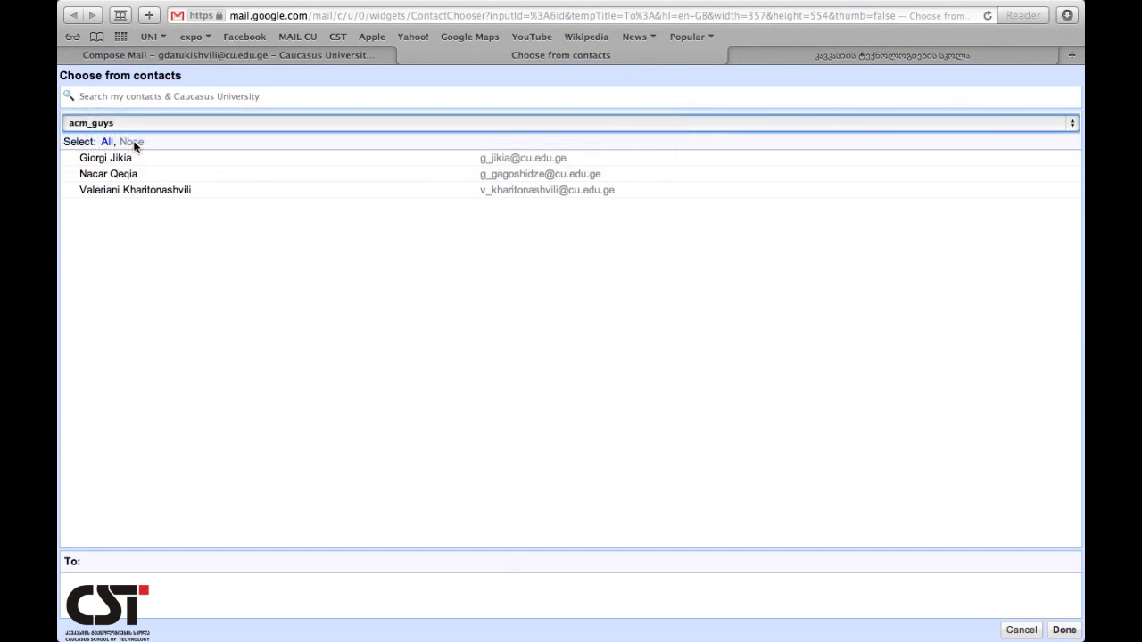
click(142, 124)
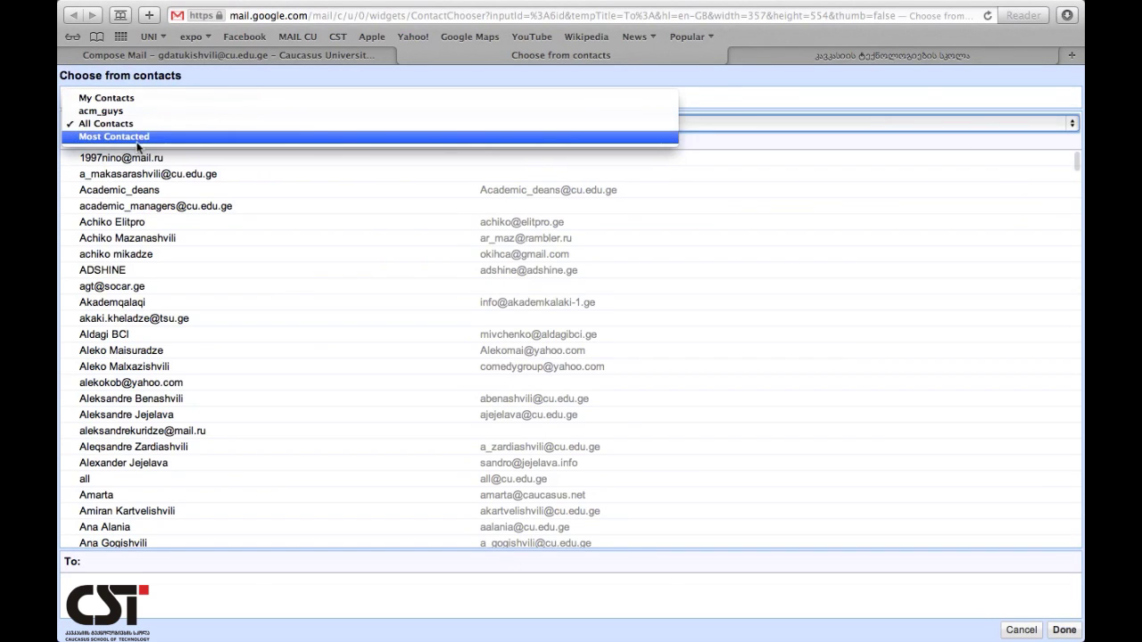
click(132, 137)
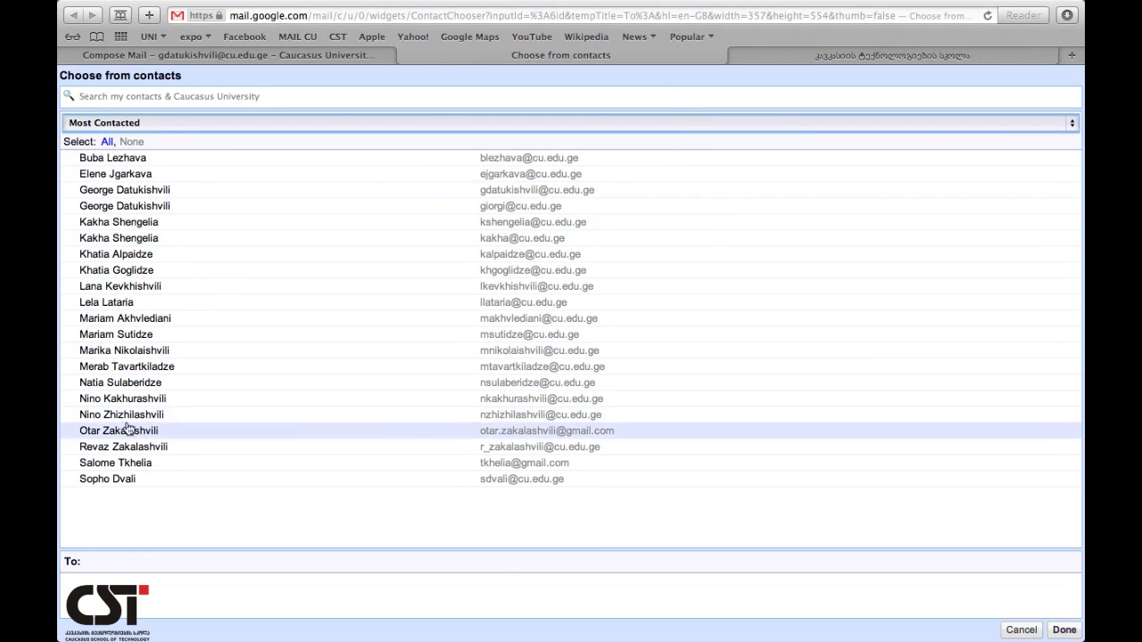
click(153, 125)
click(134, 111)
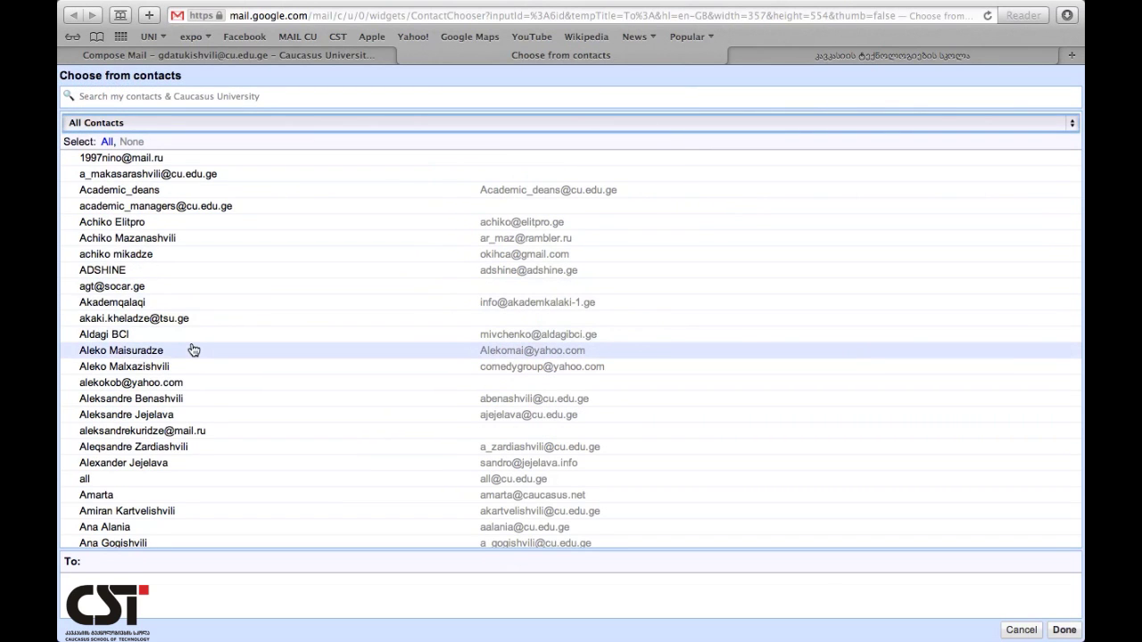
scroll(193, 349, down, 8)
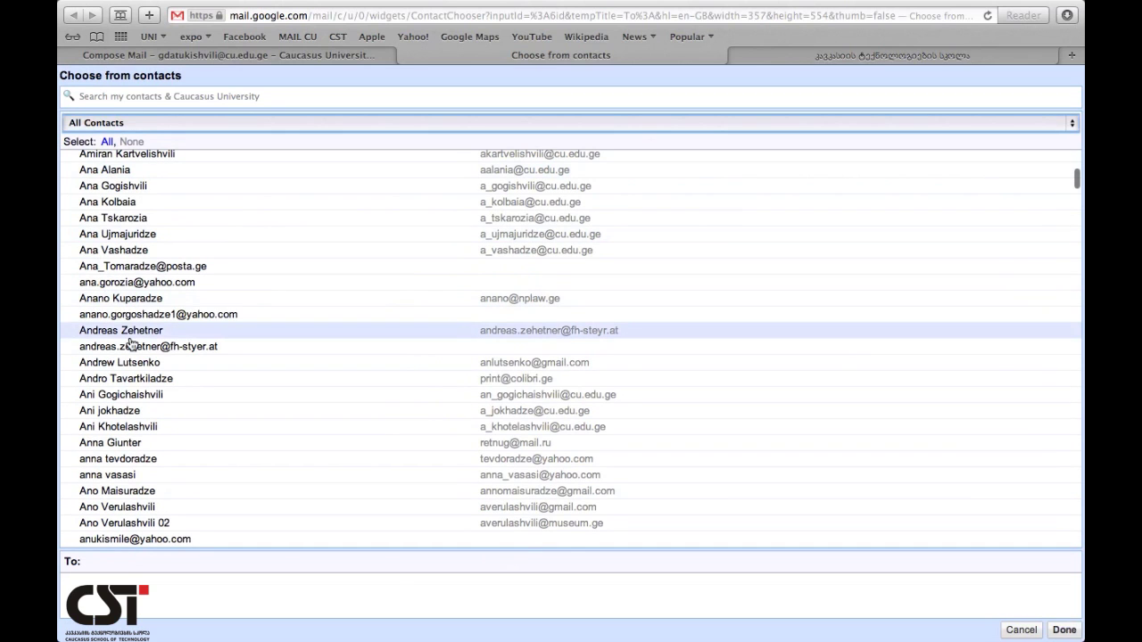
scroll(131, 345, down, 10)
scroll(131, 345, up, 7)
scroll(131, 344, down, 12)
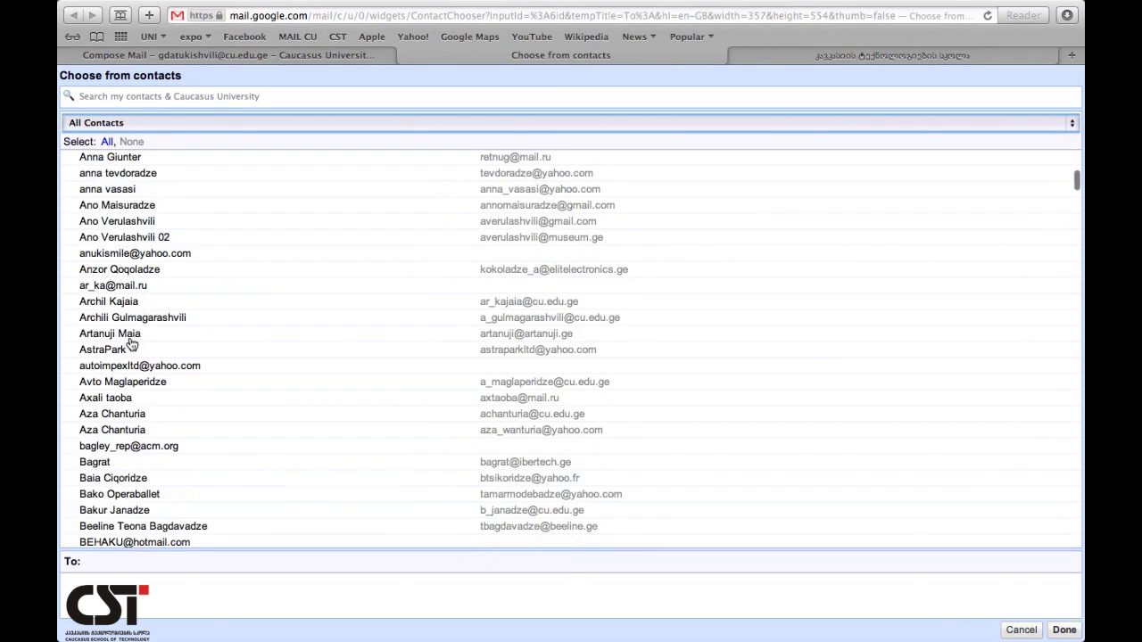
scroll(131, 344, down, 12)
scroll(131, 342, down, 20)
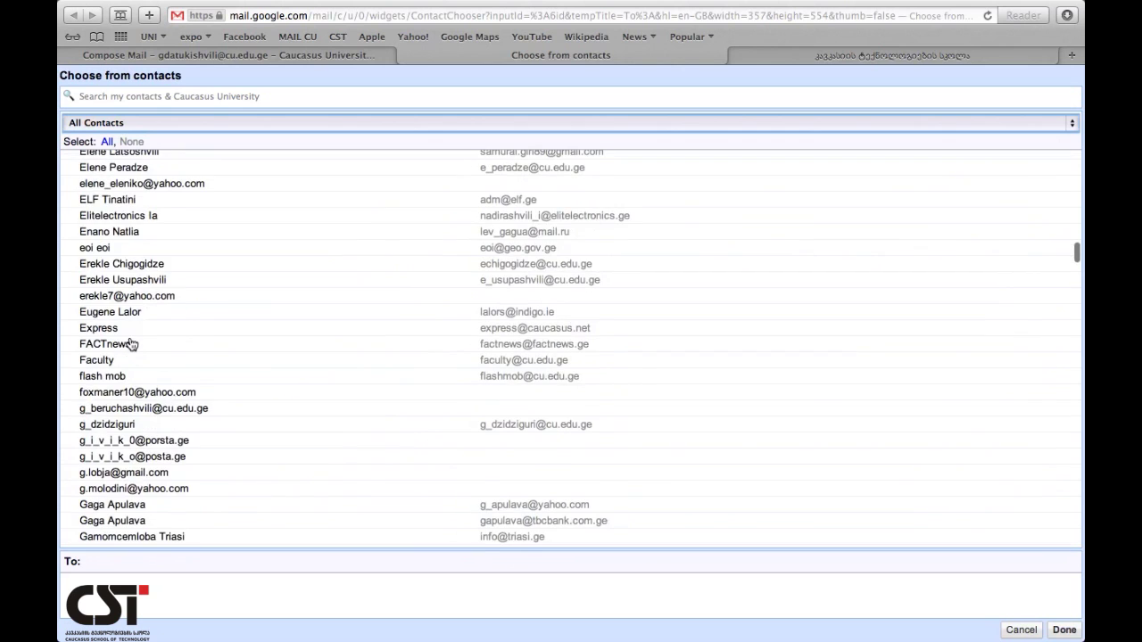
- Tick four contacts in the All Contacts list as message recipients
scroll(71, 261, down, 15)
click(71, 248)
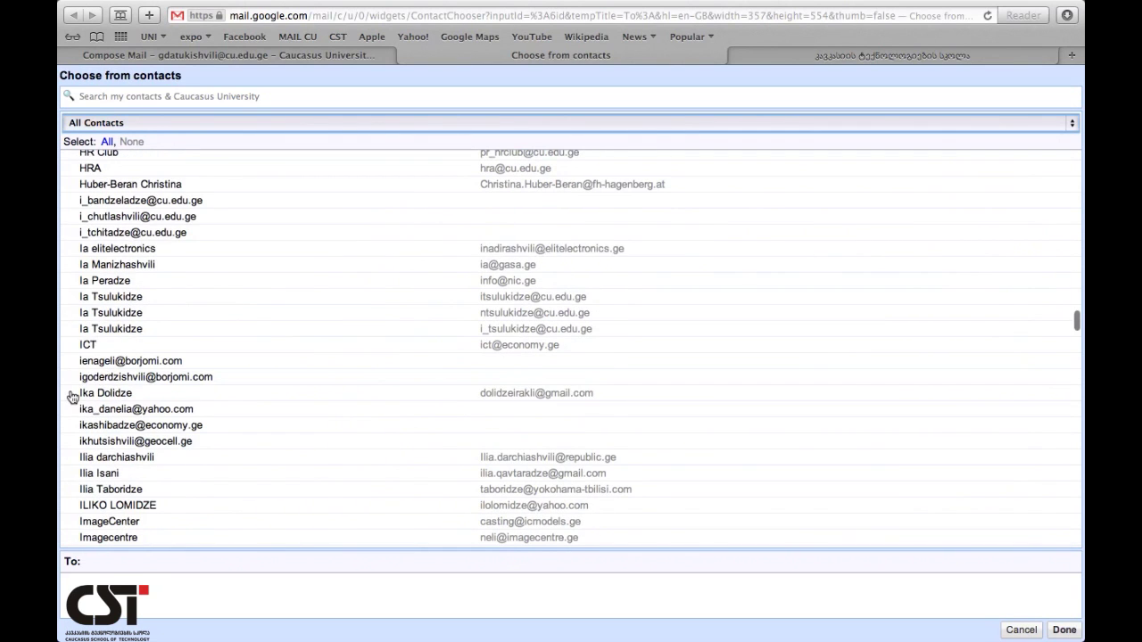
click(72, 393)
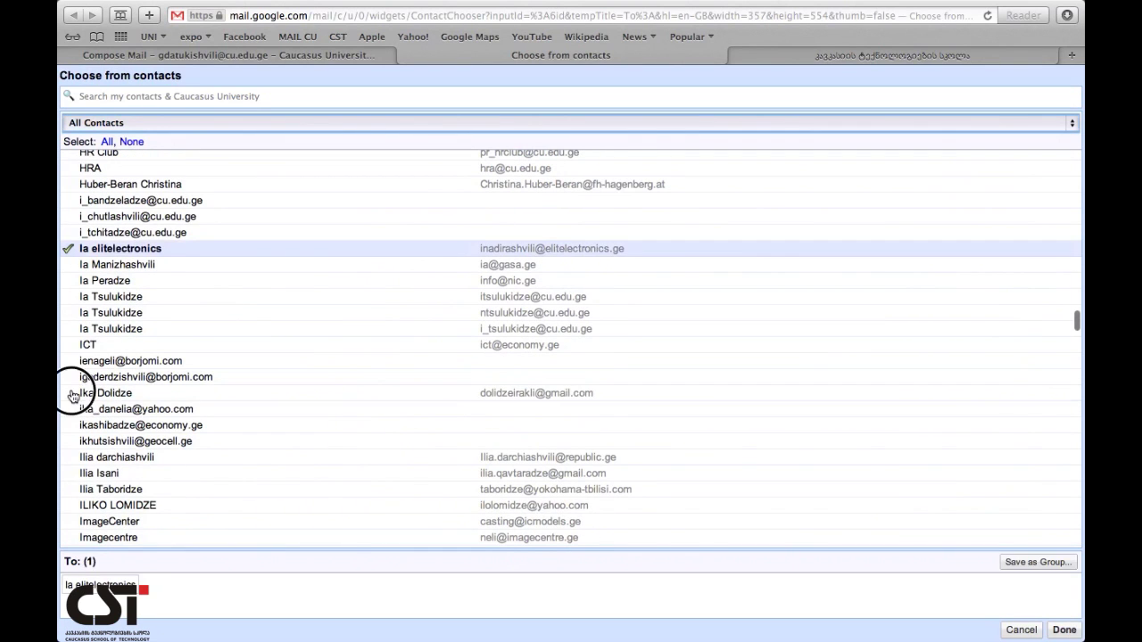
click(78, 488)
scroll(78, 192, down, 10)
scroll(80, 191, down, 15)
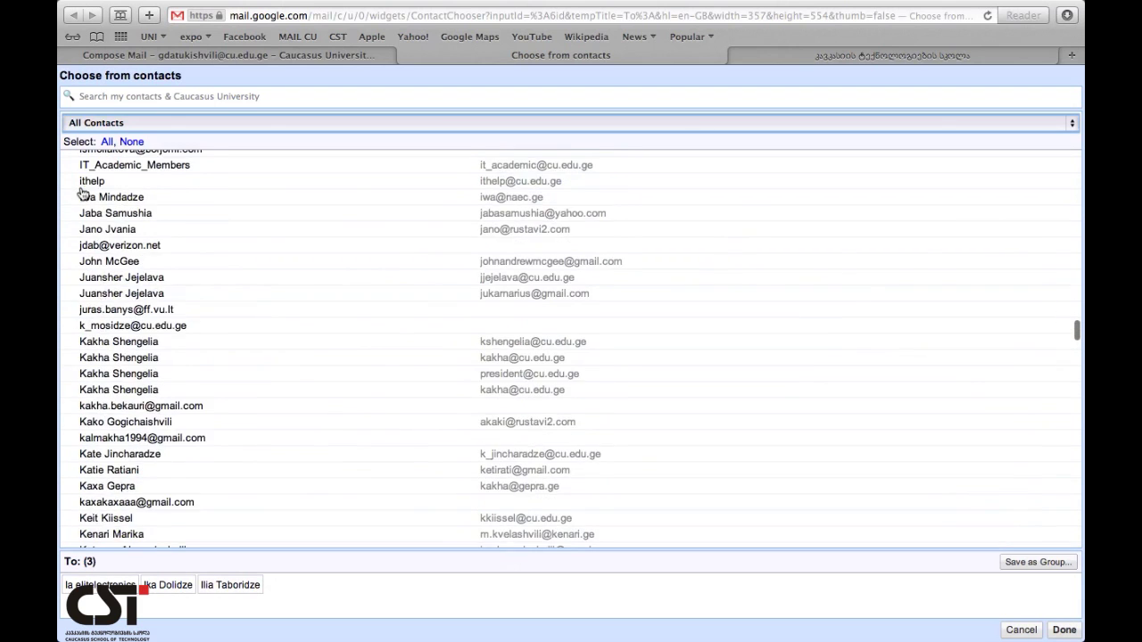
scroll(74, 482, down, 10)
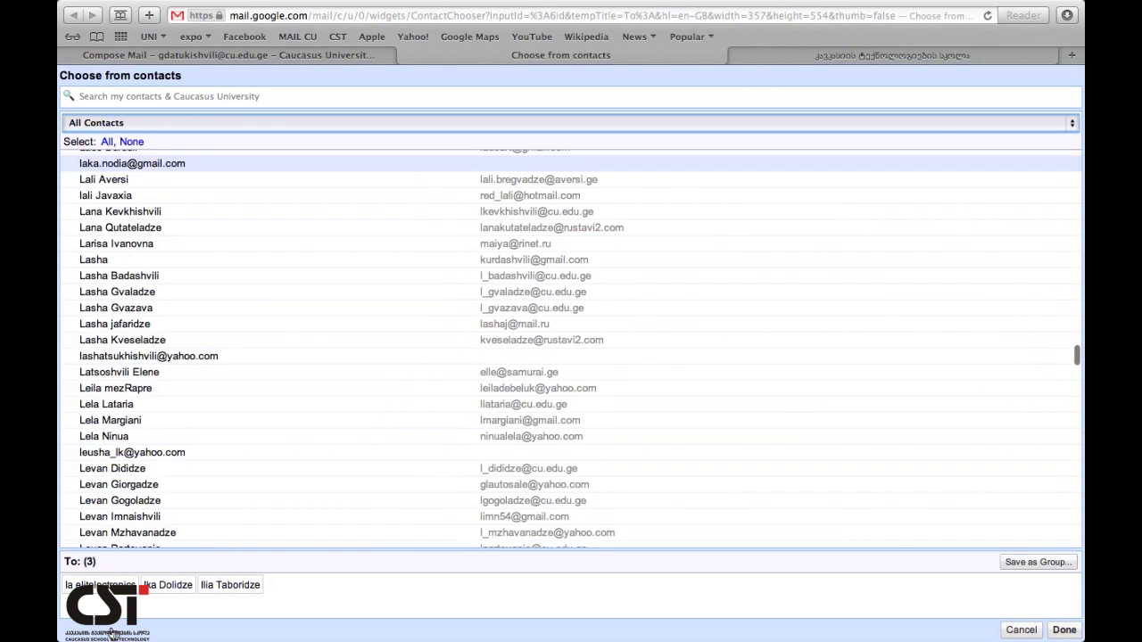
click(70, 468)
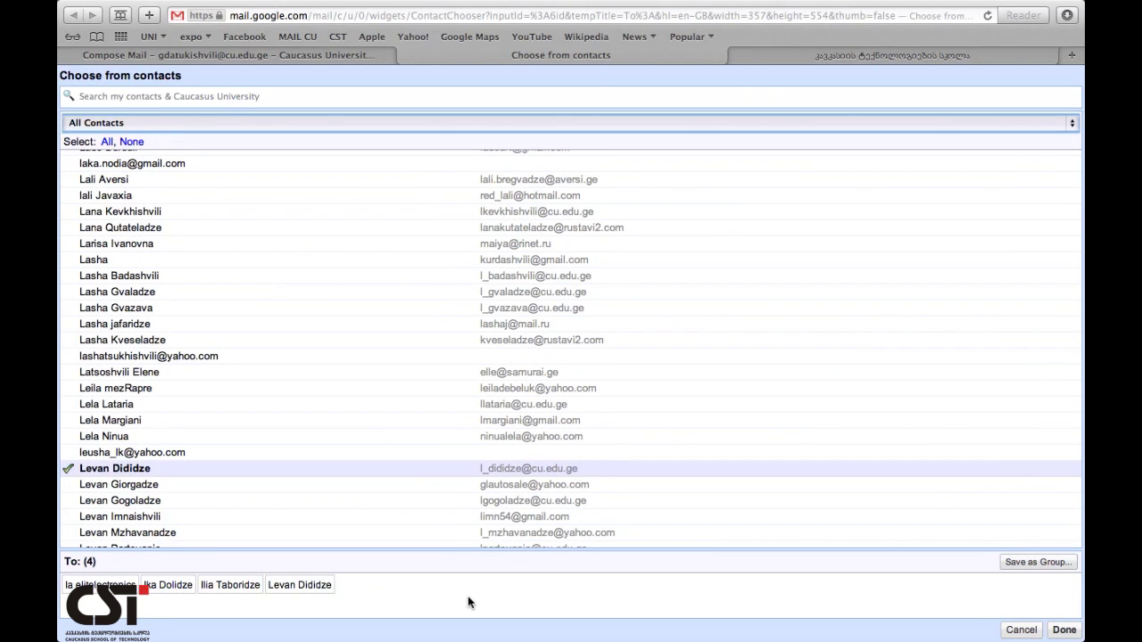
- Save the four chosen recipients as a group named 'd' and return them to the draft
click(1038, 562)
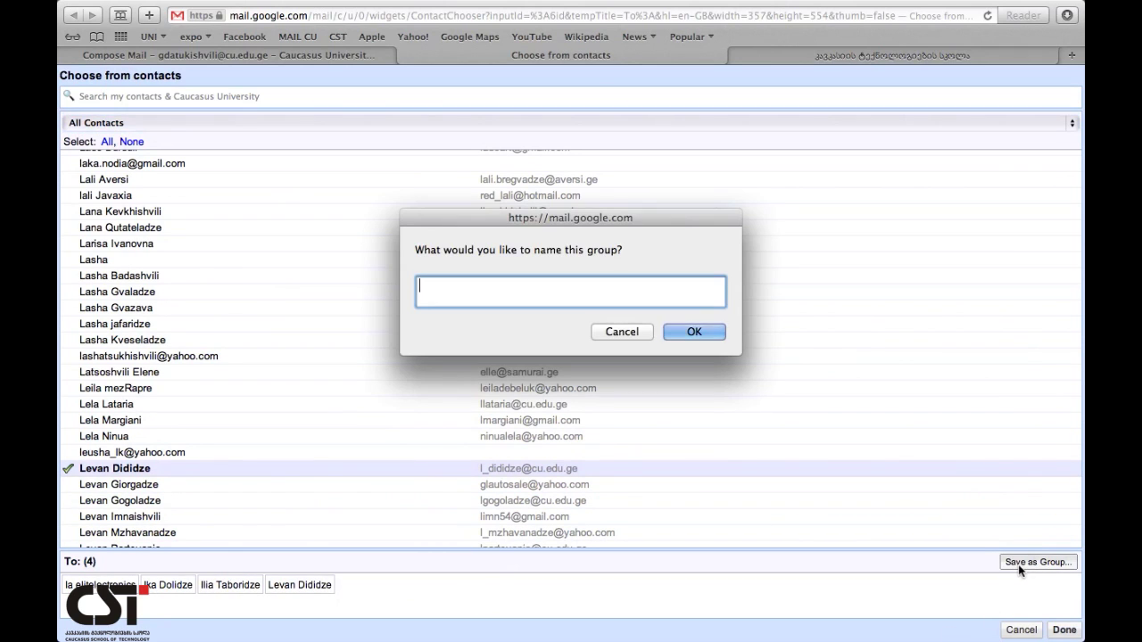
click(622, 333)
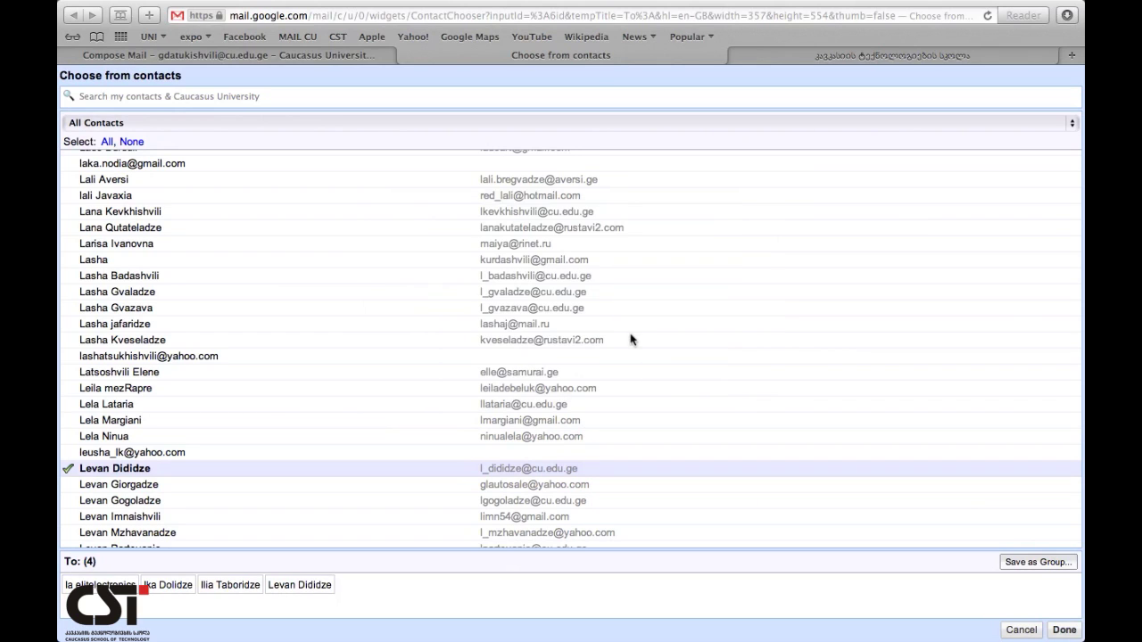
click(622, 332)
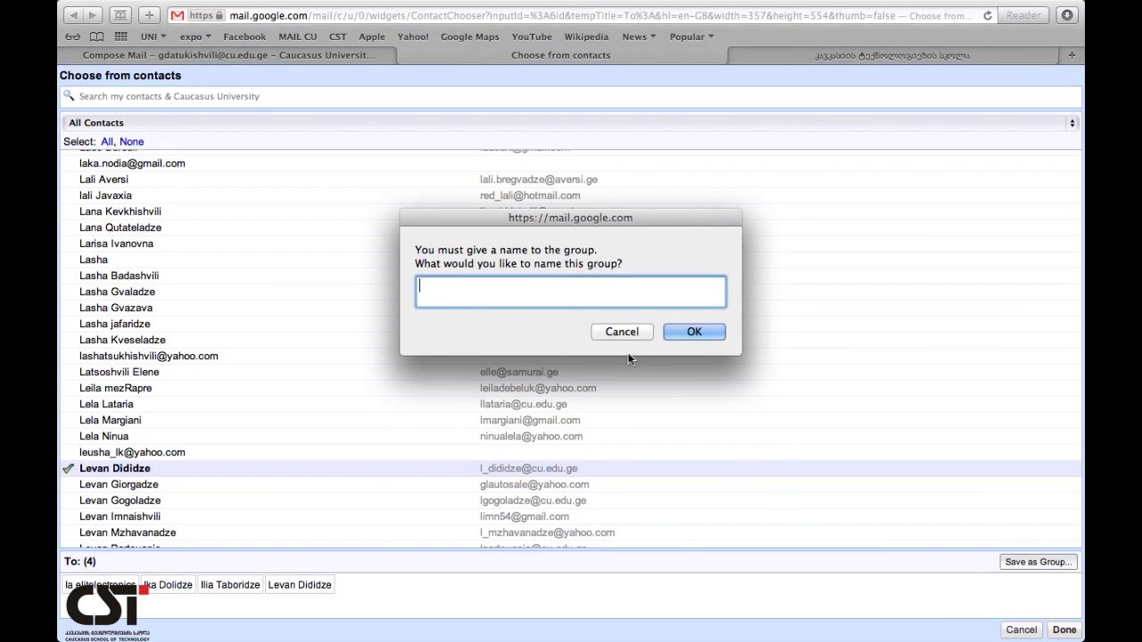
click(623, 333)
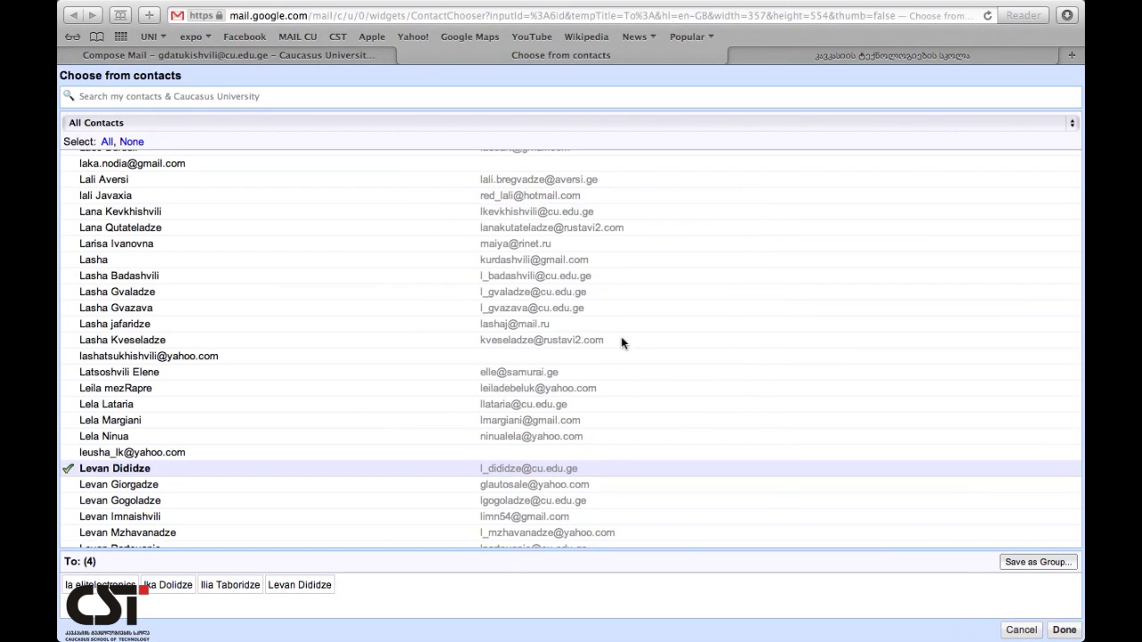
click(684, 334)
text(d)
click(682, 332)
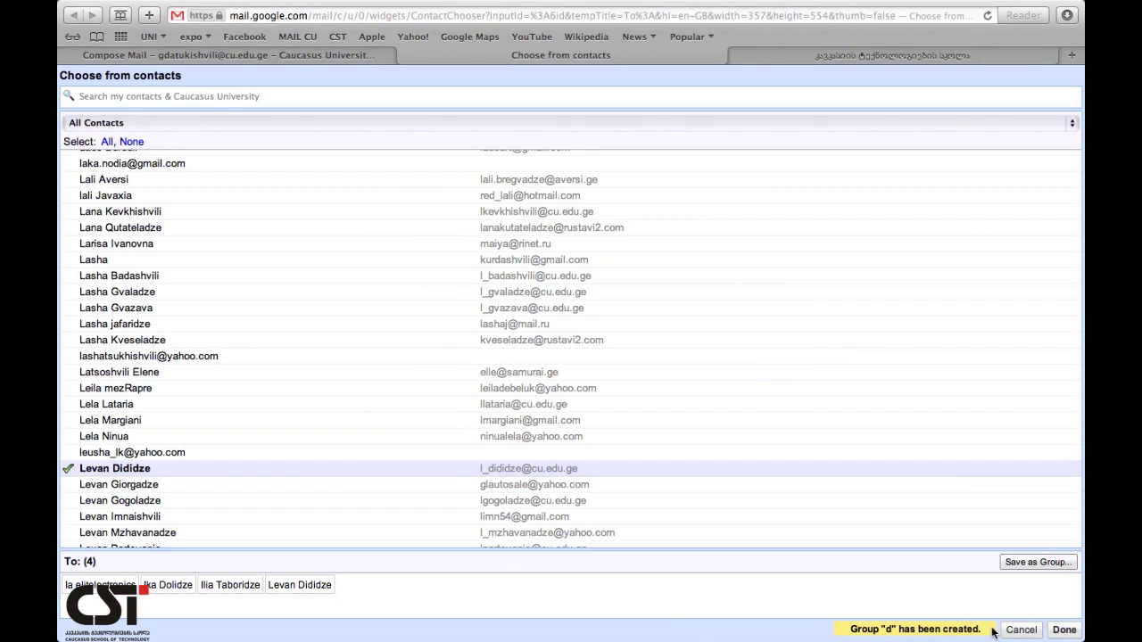
click(1065, 630)
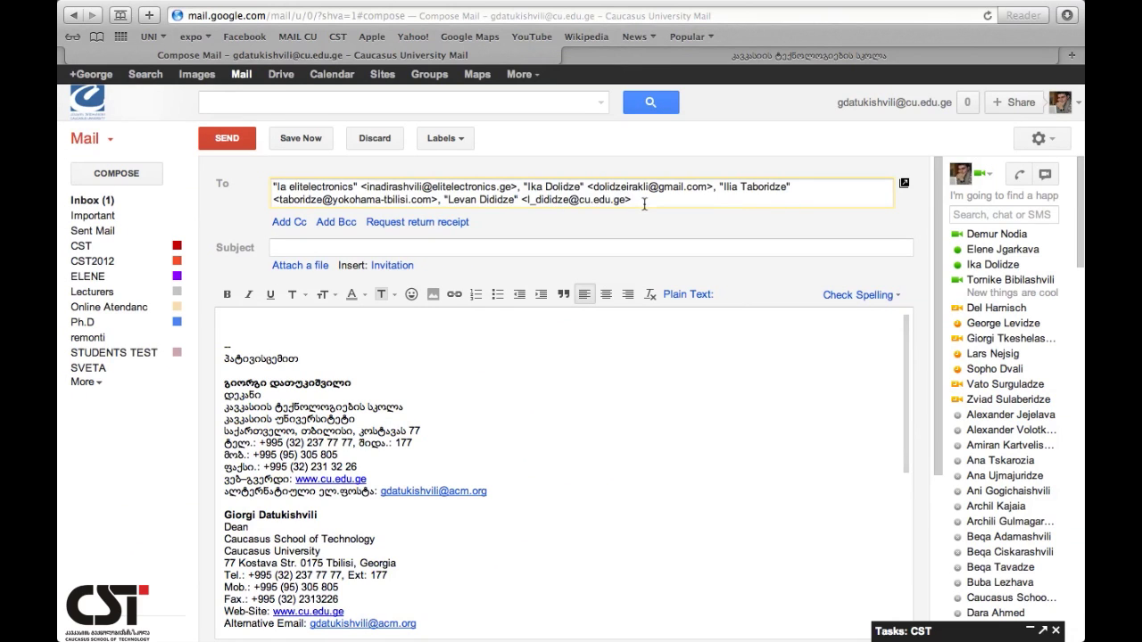
- Remove all recipients from the To field and reopen the contact chooser
drag(642, 203, 465, 176)
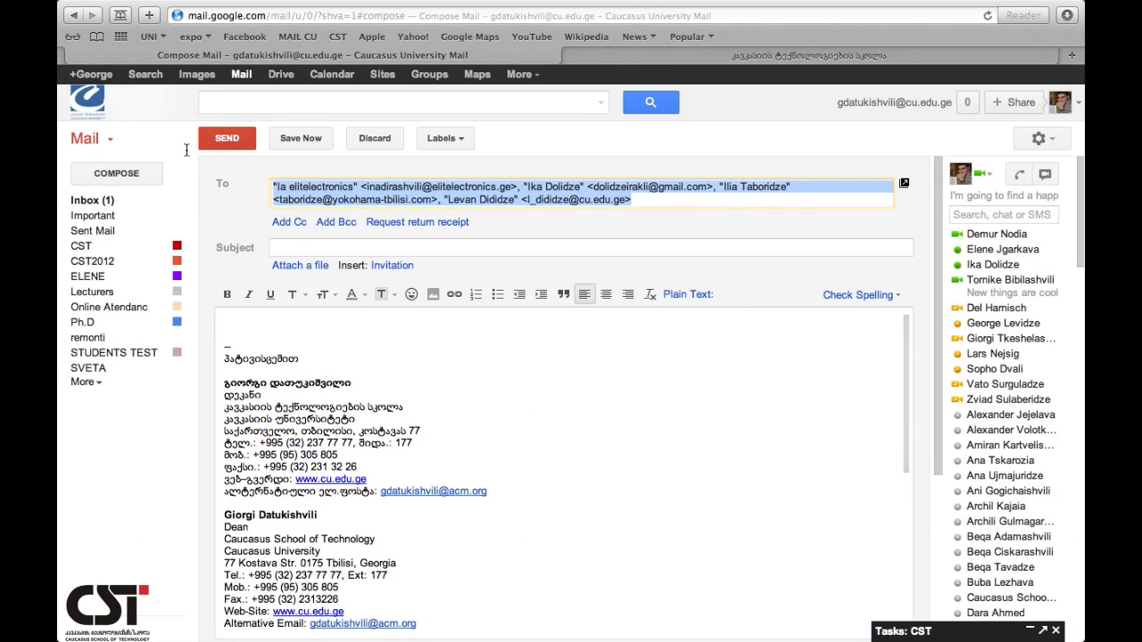
key(BackSpace)
click(231, 185)
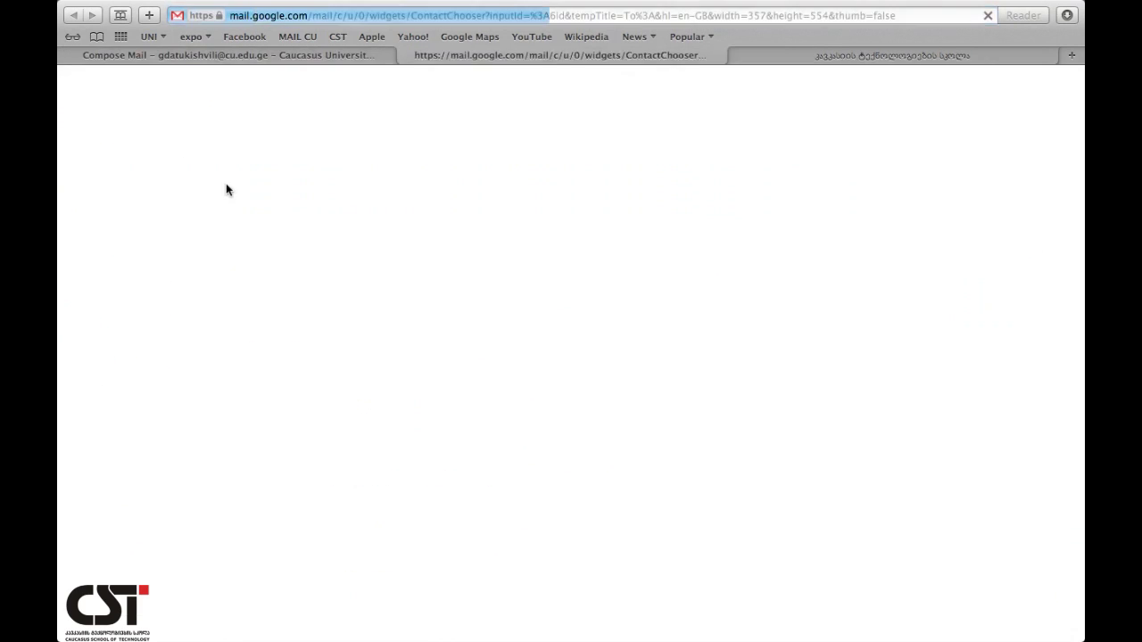
click(114, 99)
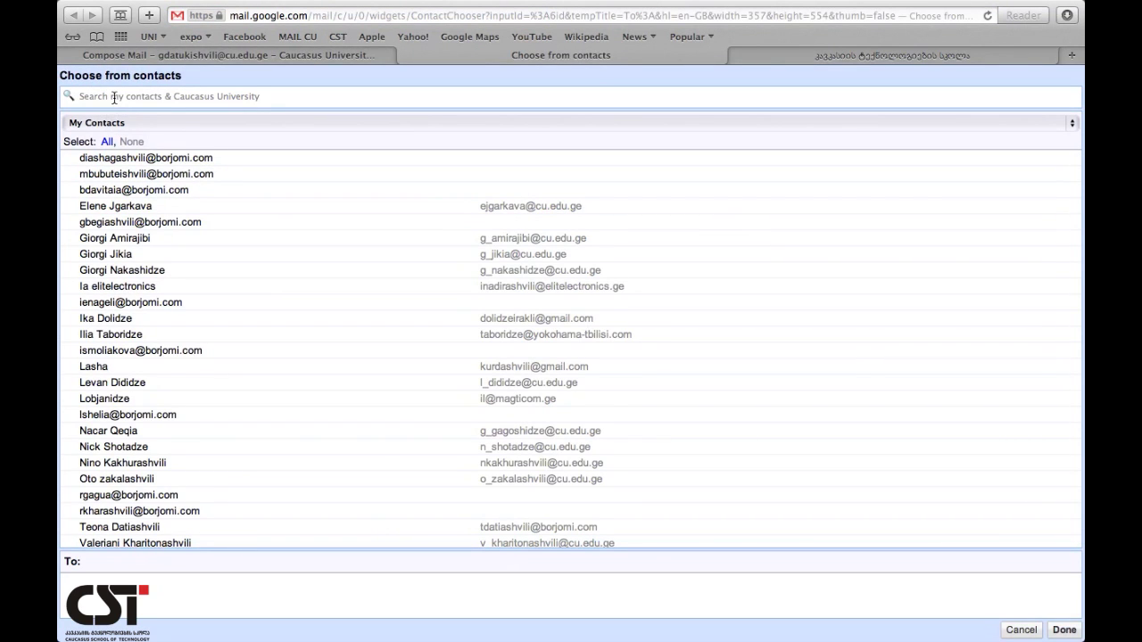
- Search contacts for 'ni', look through the results, then close the chooser
click(181, 99)
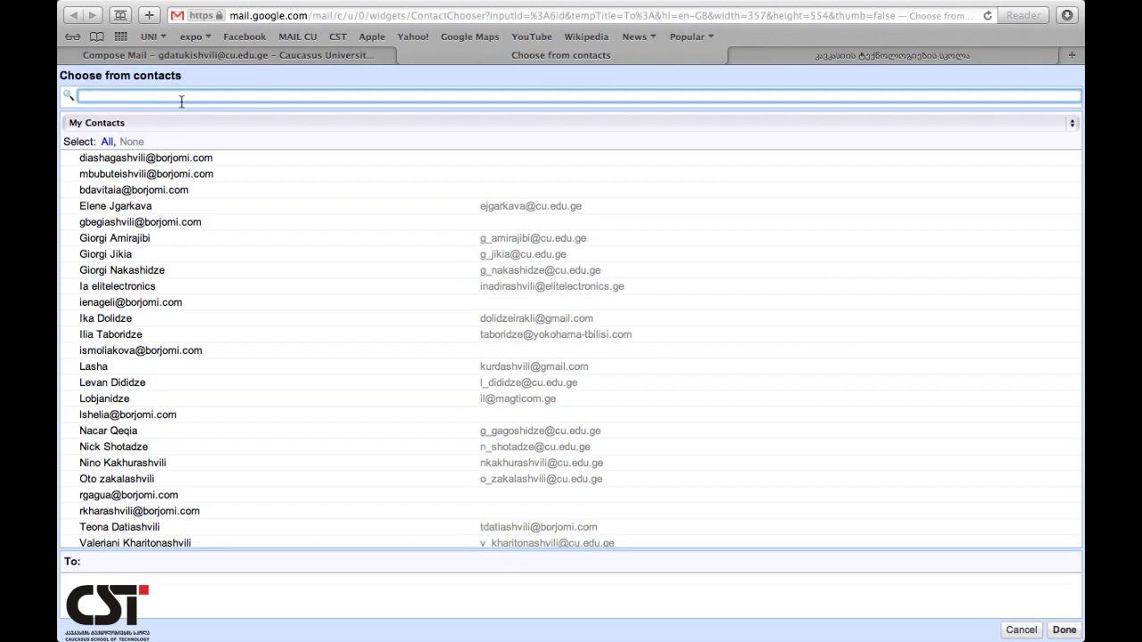
text(nino)
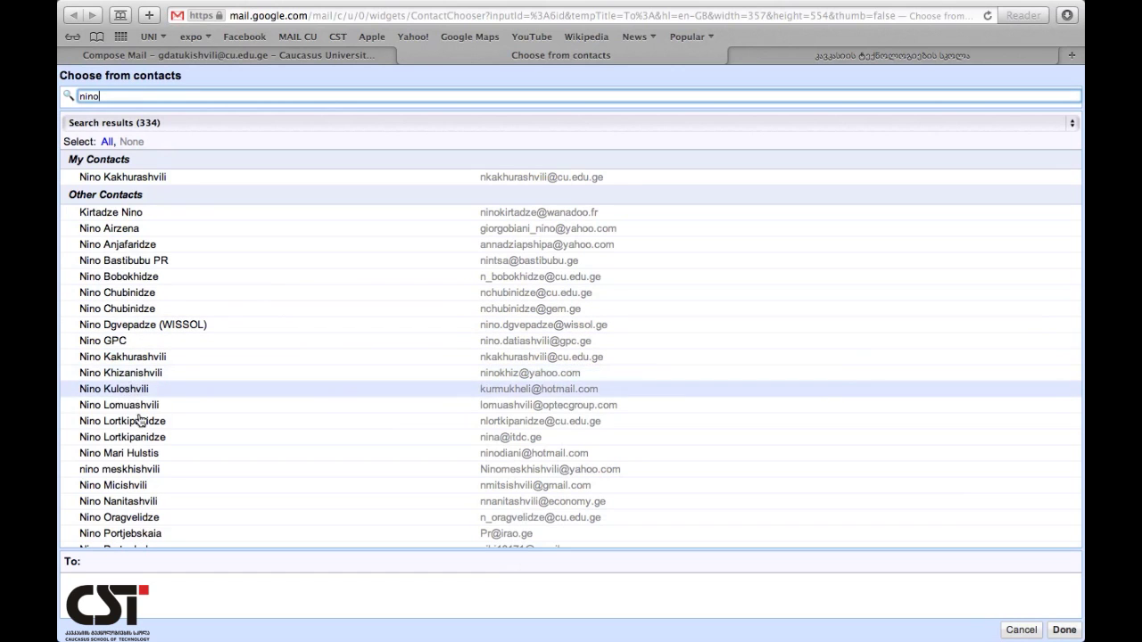
scroll(145, 432, down, 5)
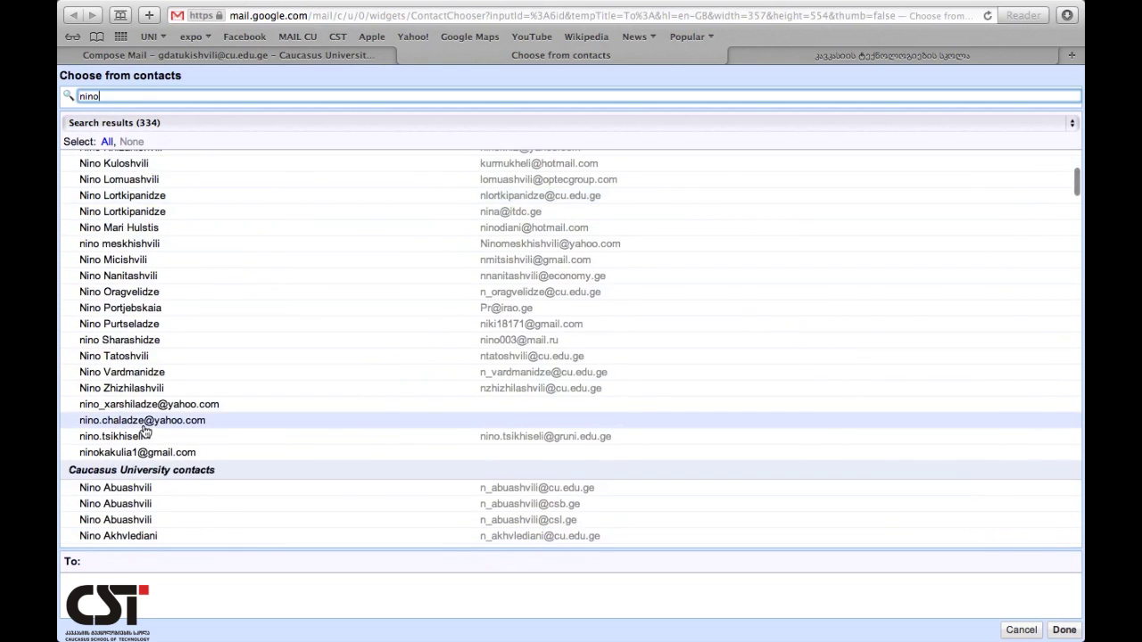
scroll(144, 431, down, 5)
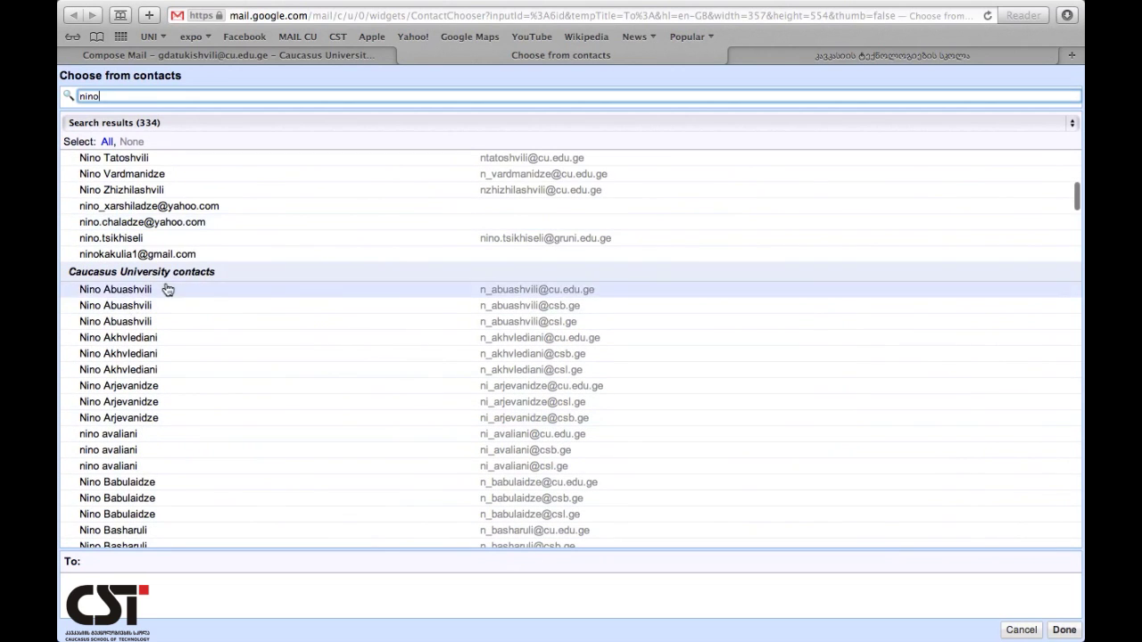
scroll(159, 454, down, 7)
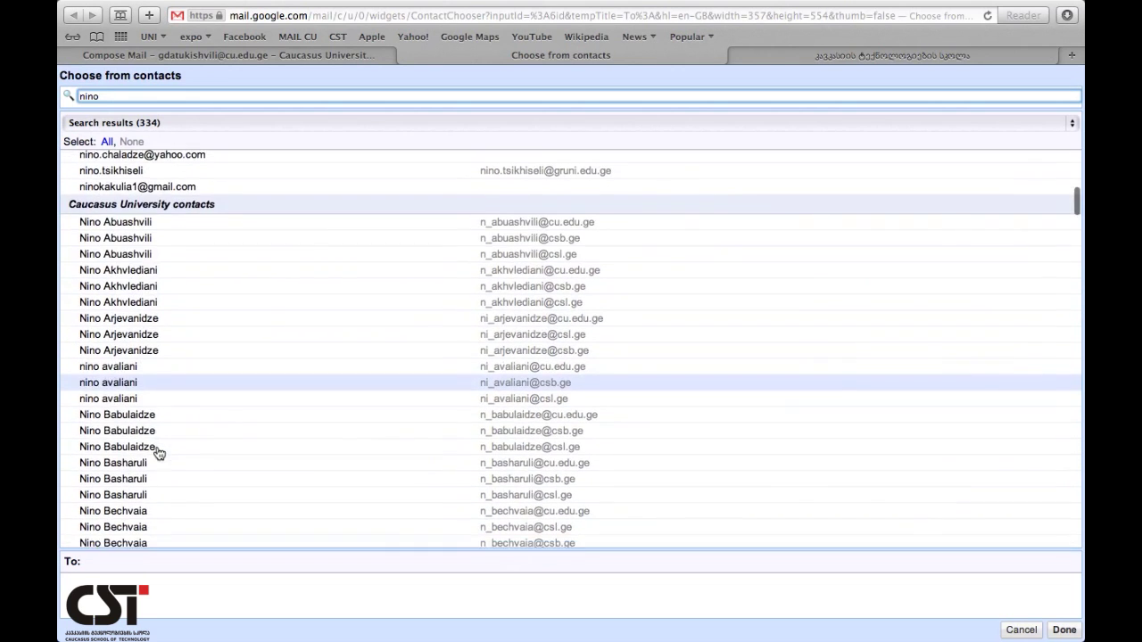
scroll(159, 455, down, 20)
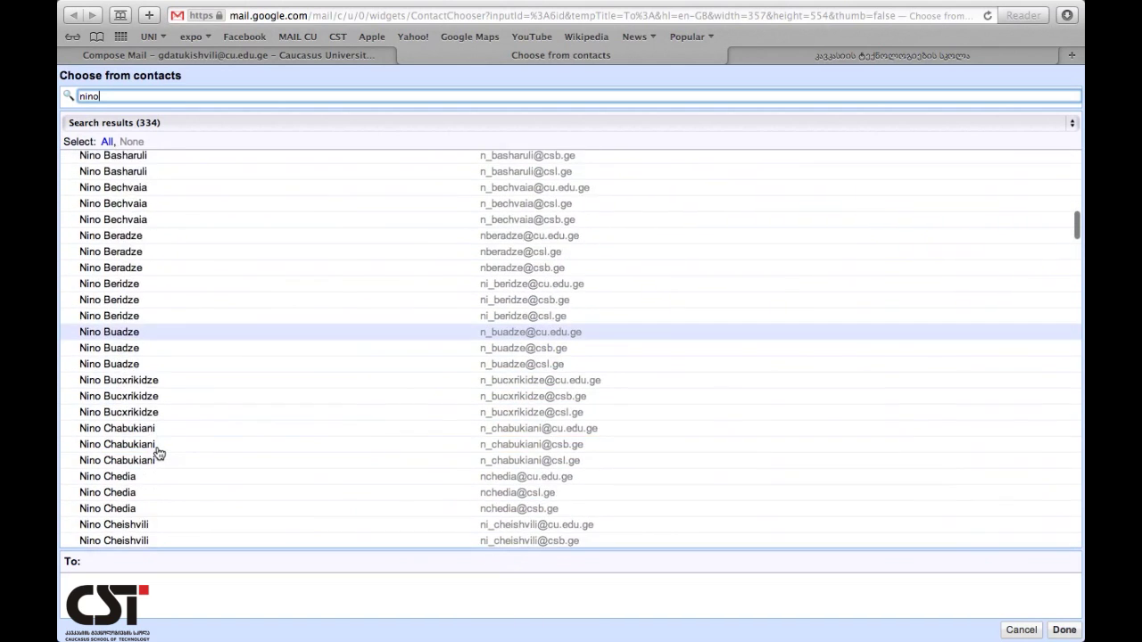
scroll(157, 455, down, 20)
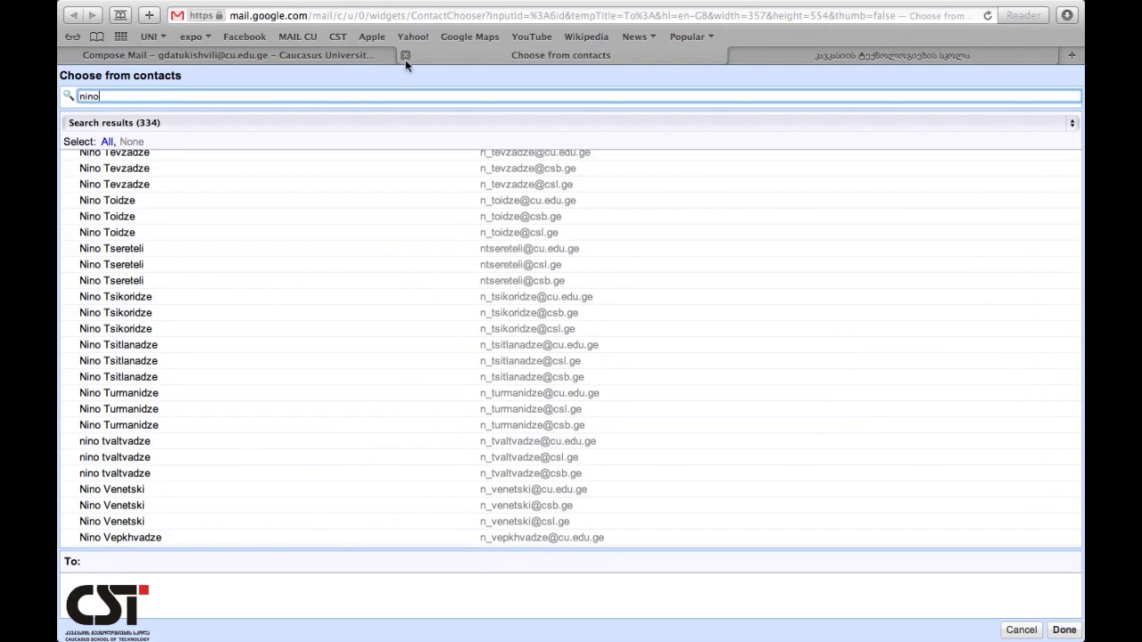
click(405, 56)
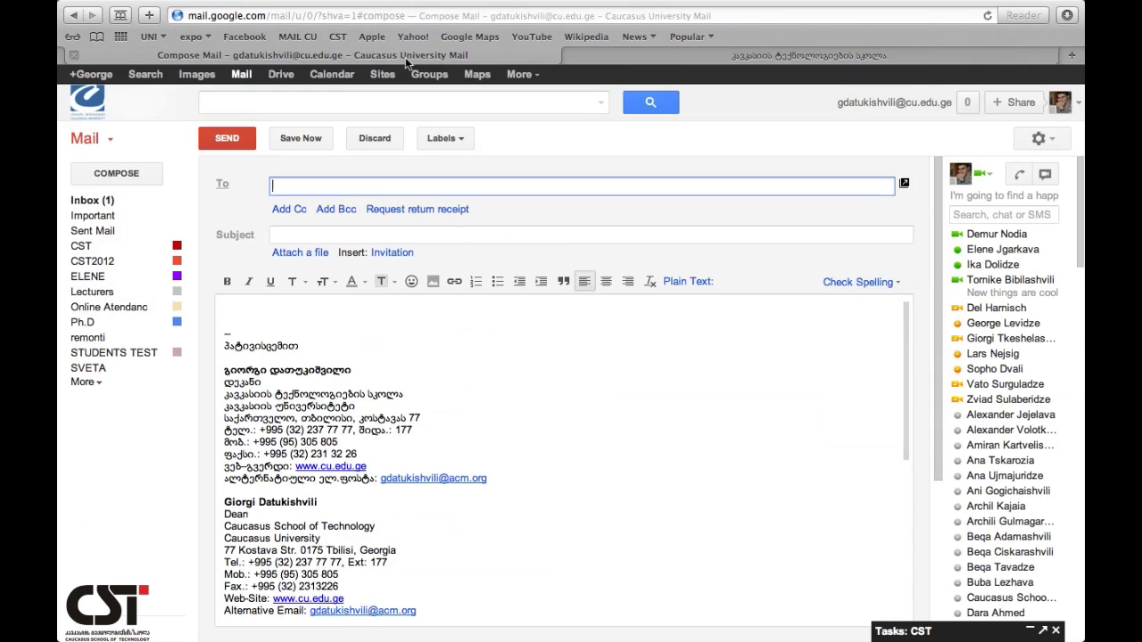
- Discard the draft, switch to Contacts, and show the members of group d
click(379, 141)
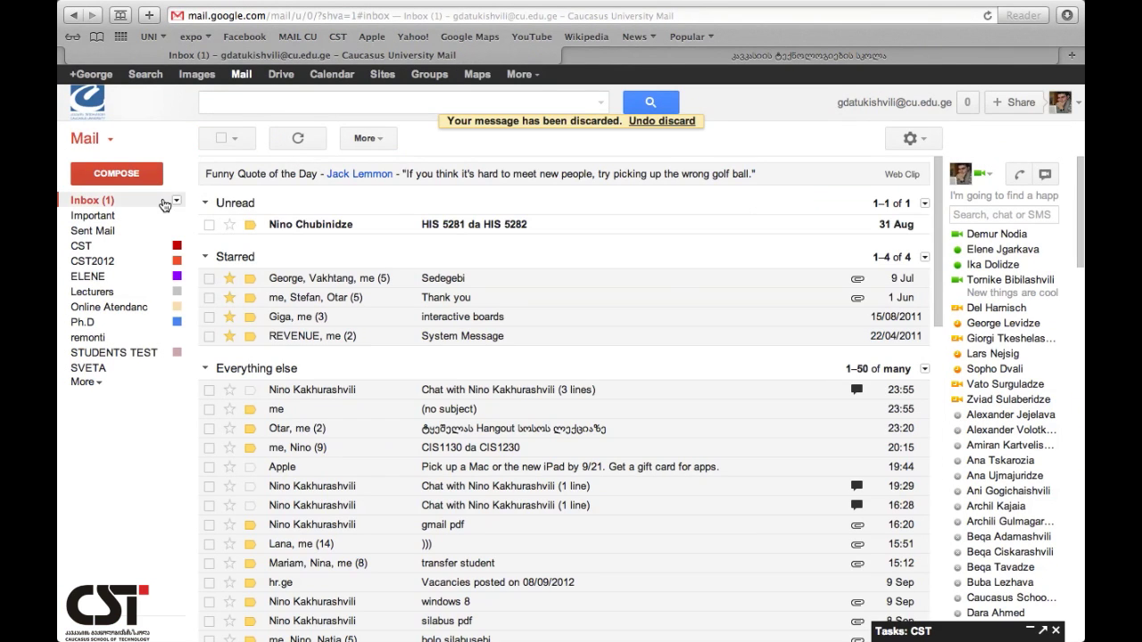
click(110, 143)
click(108, 178)
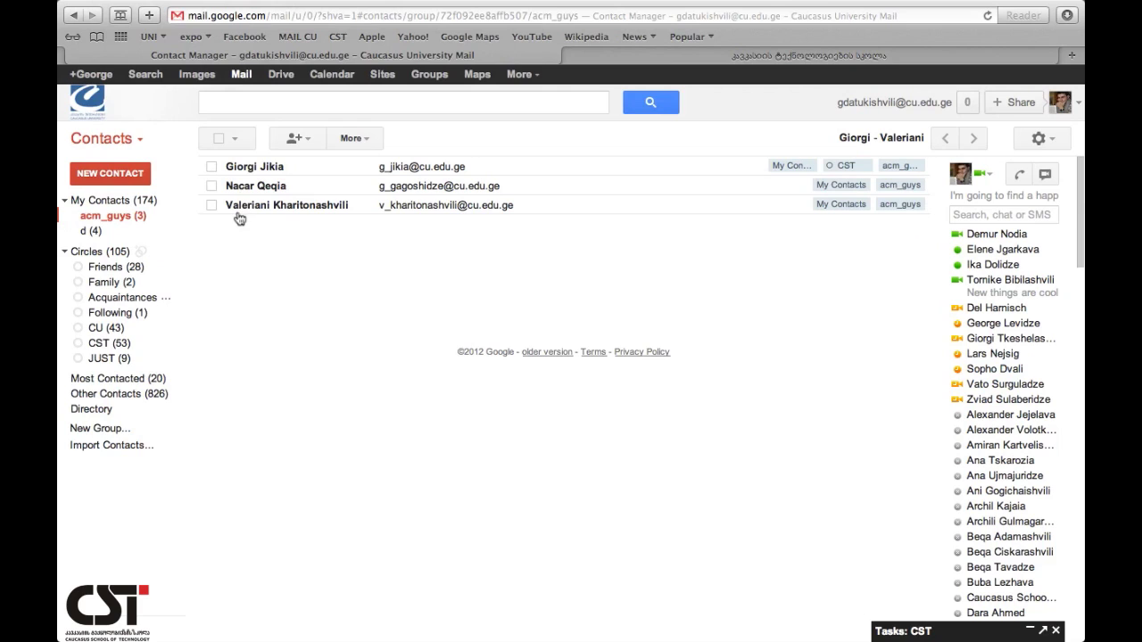
click(90, 234)
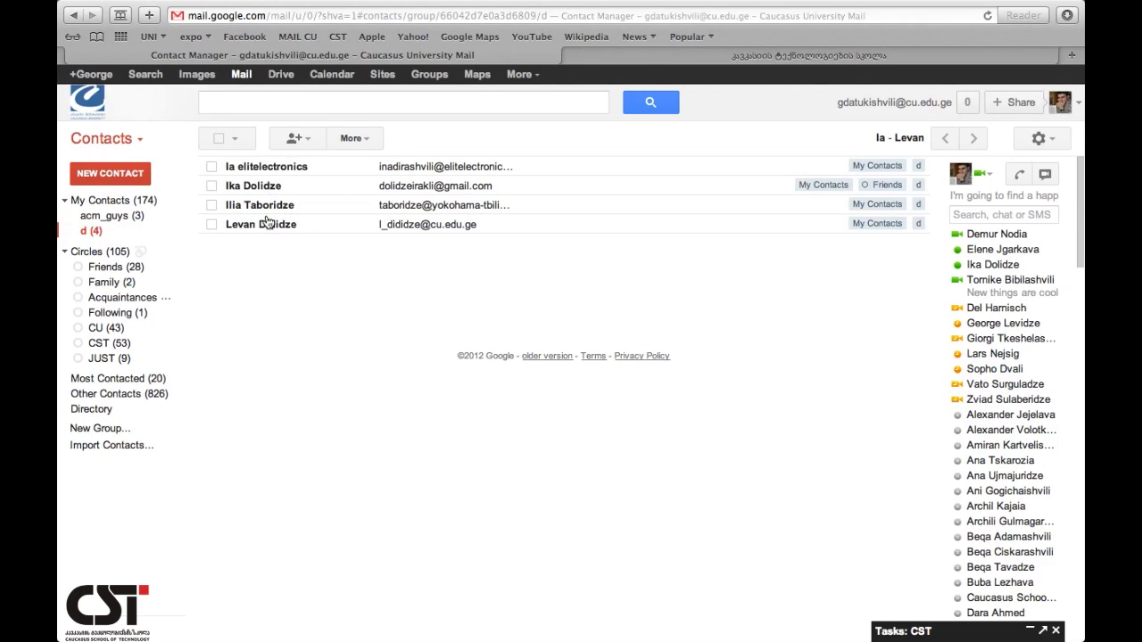
mouse_move(263, 230)
click(367, 145)
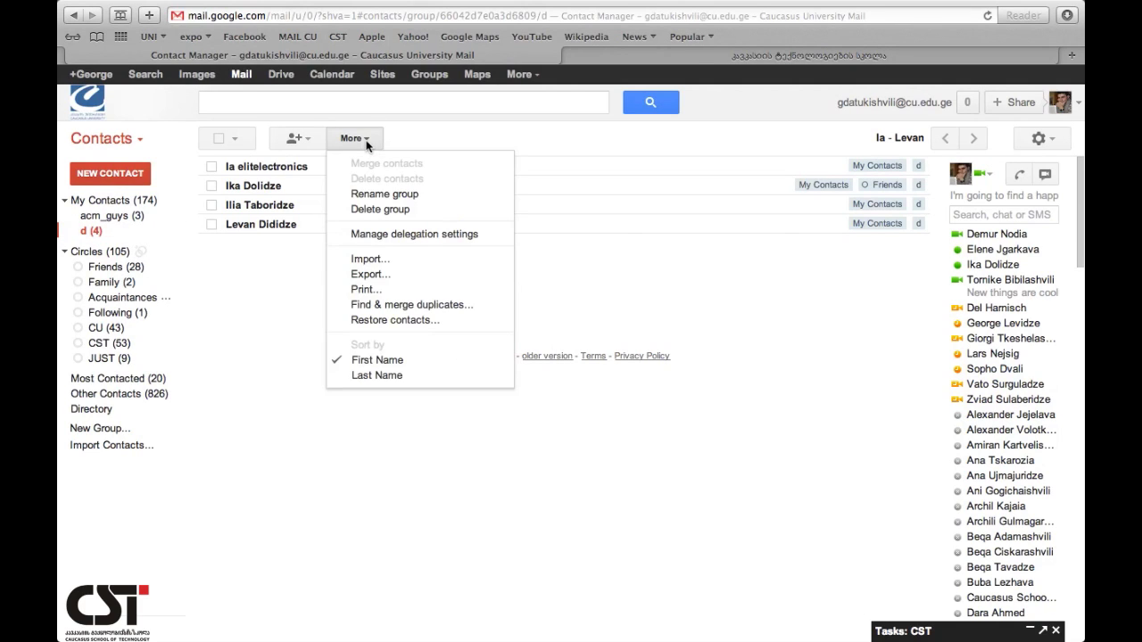
- Delete group d and confirm the deletion
click(395, 212)
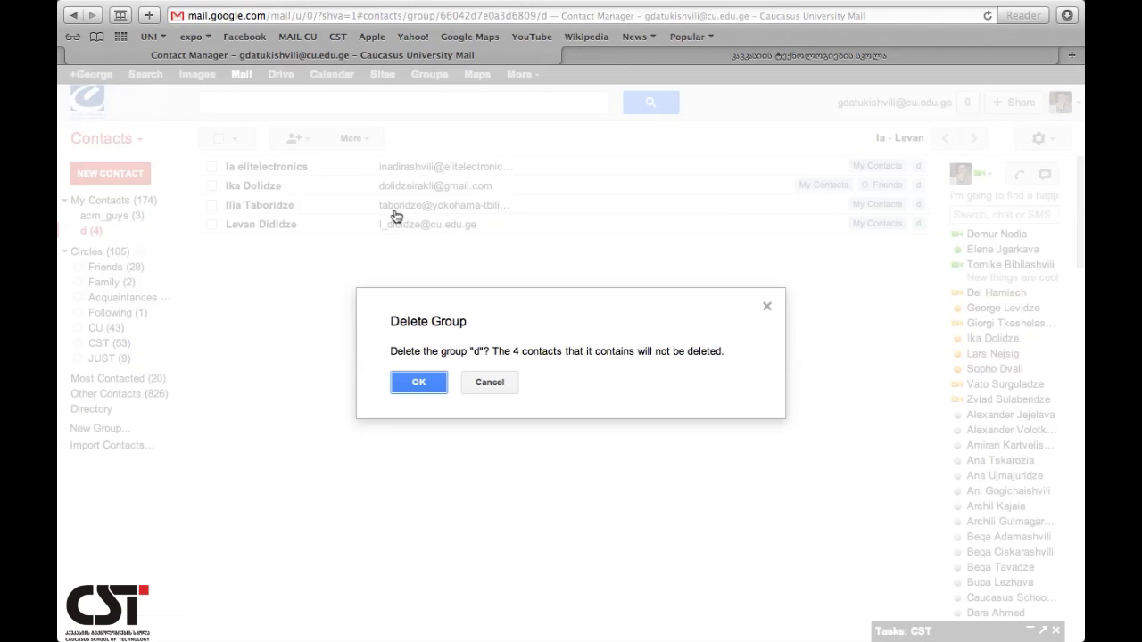
click(421, 382)
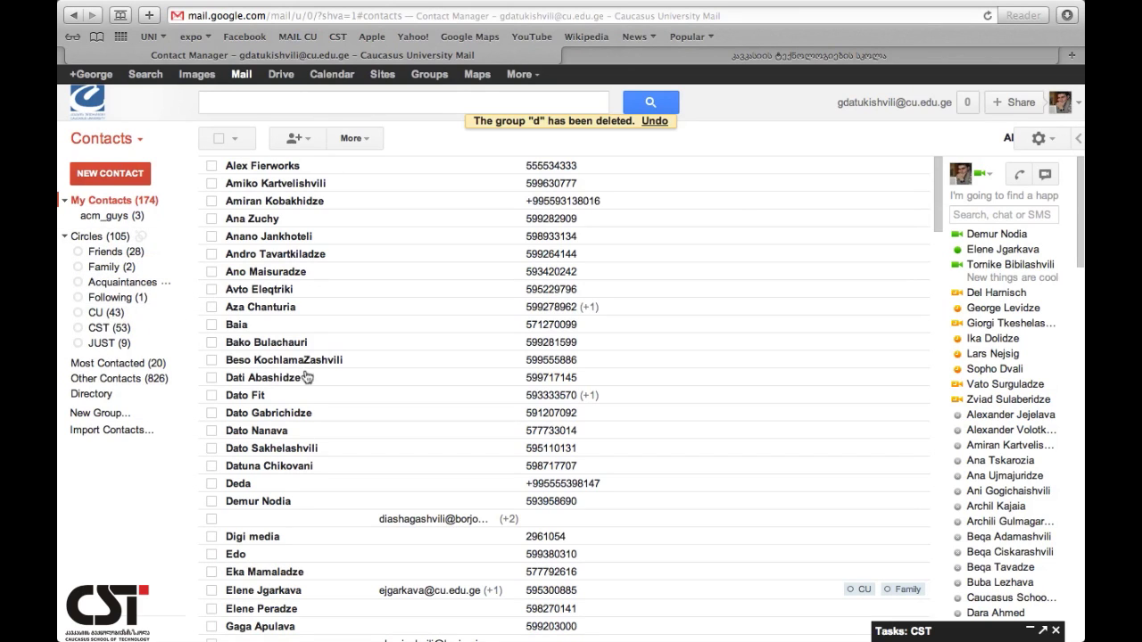
- View Friends and Most Contacted, then go to page two of Other Contacts (826)
click(107, 253)
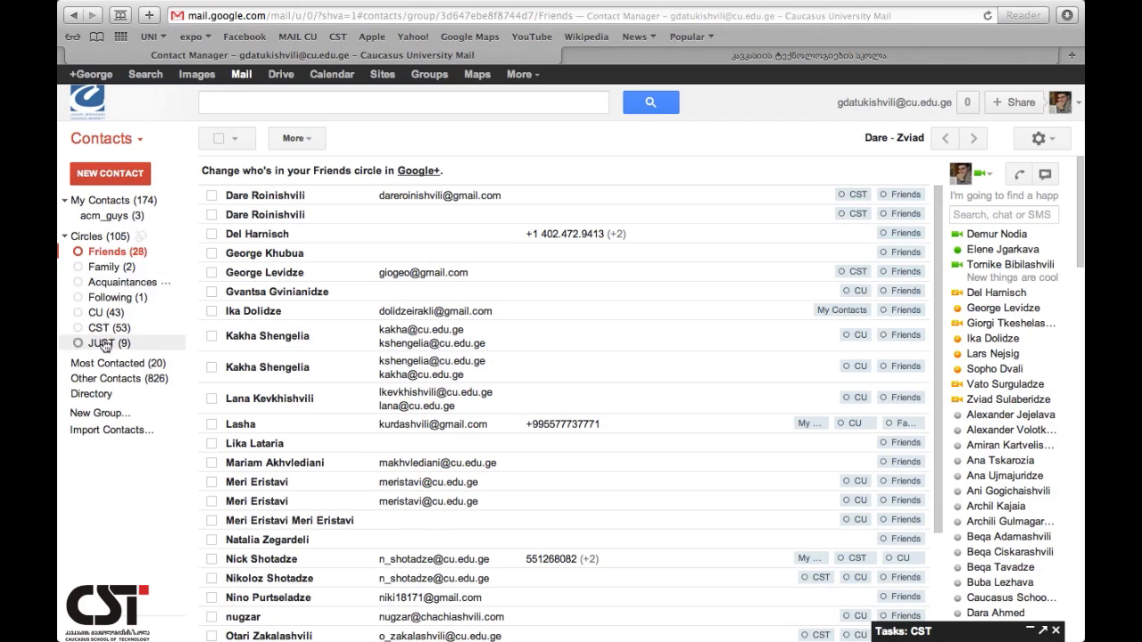
click(123, 368)
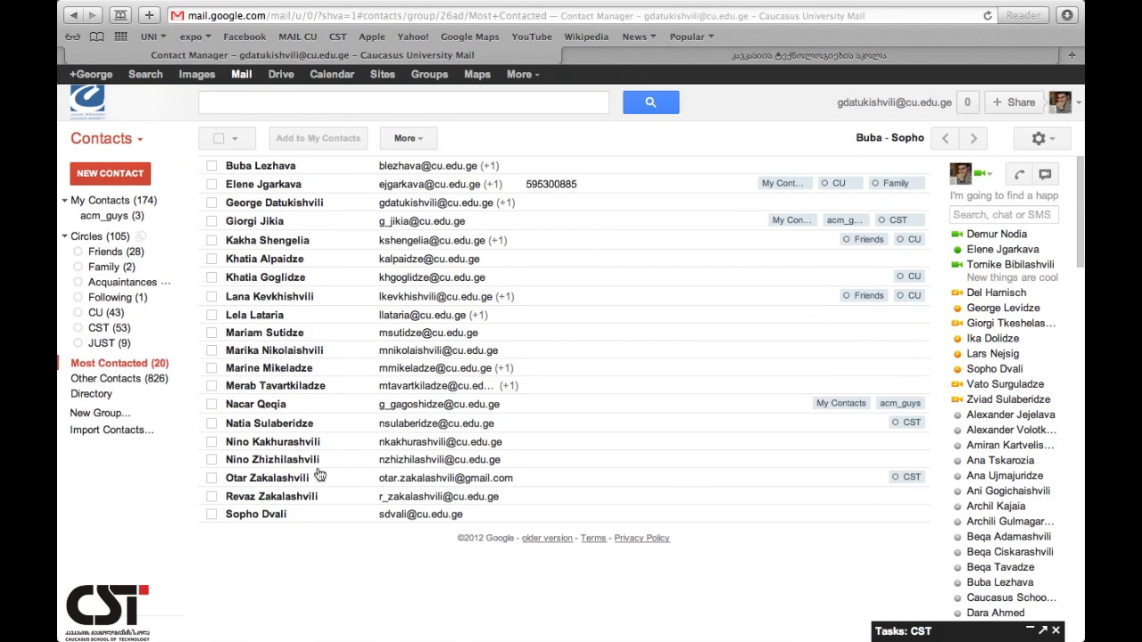
click(131, 382)
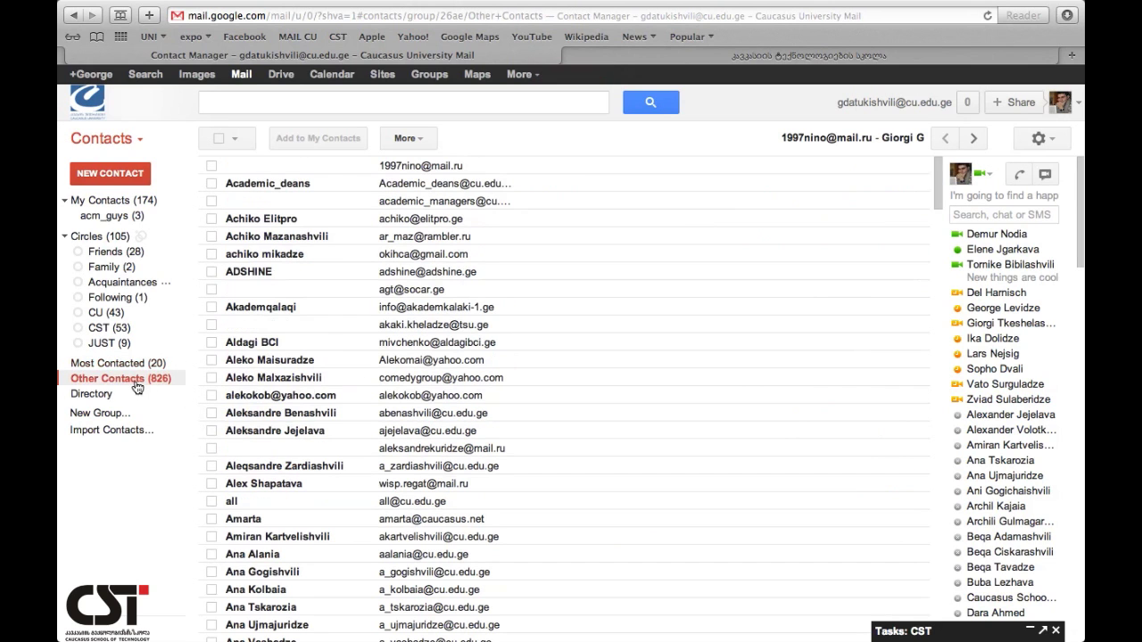
scroll(322, 510, down, 20)
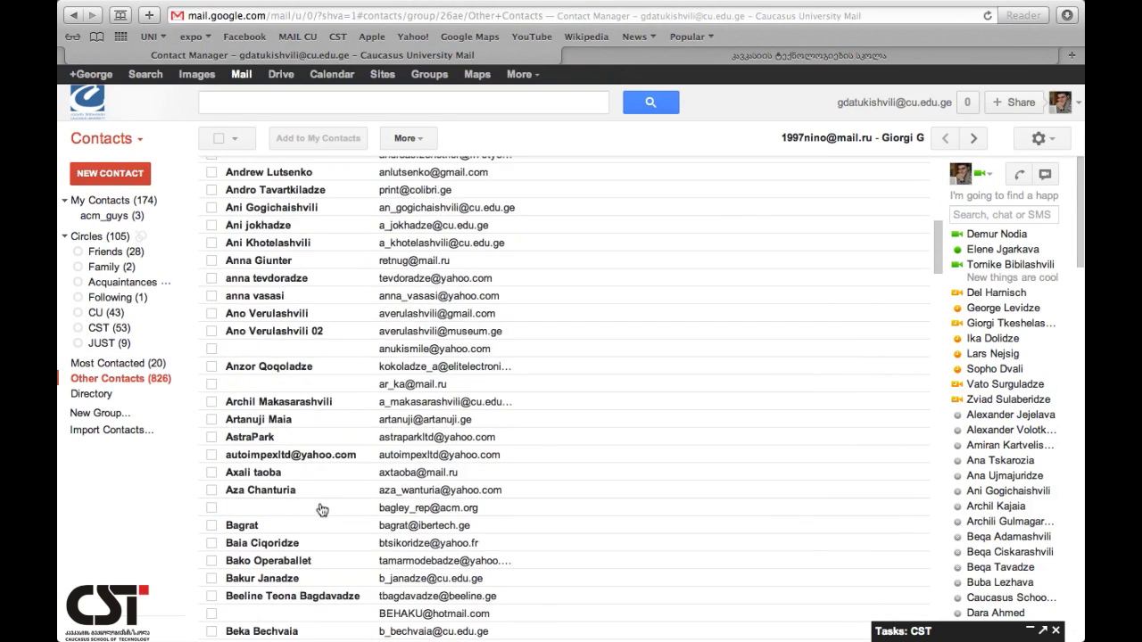
scroll(322, 510, down, 5)
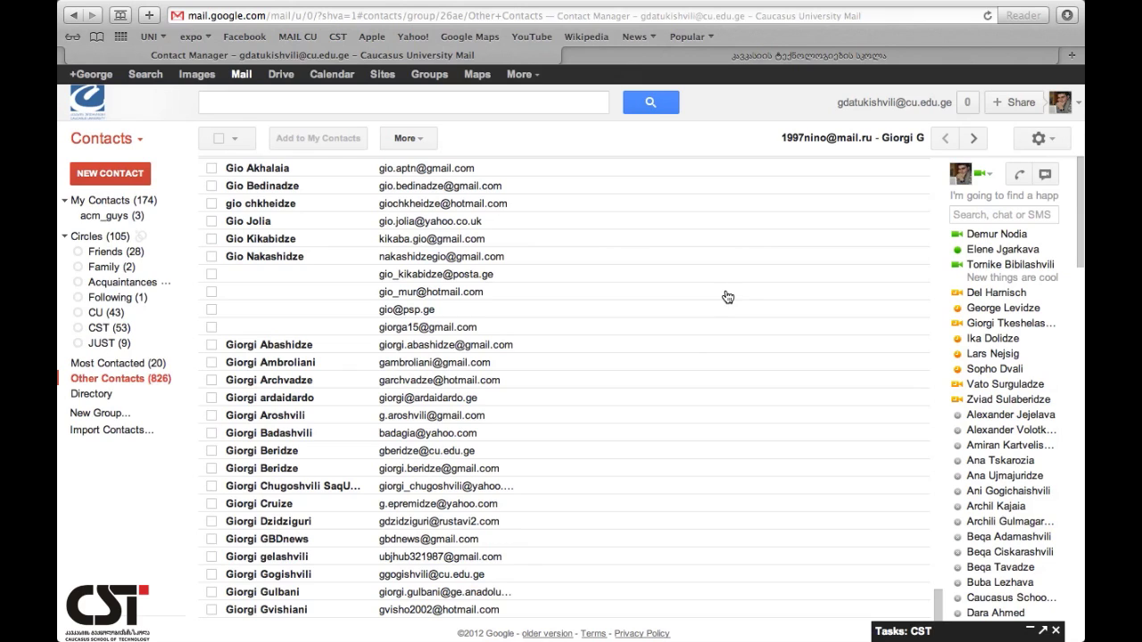
click(973, 141)
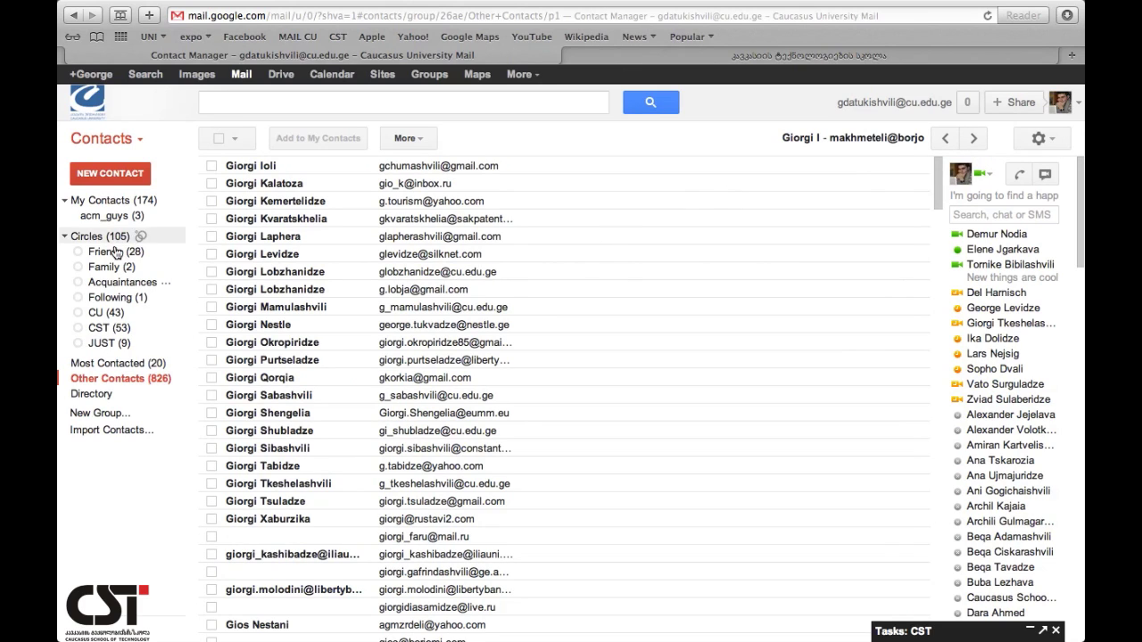
- Open the Directory and tick three contacts on its first page
click(110, 398)
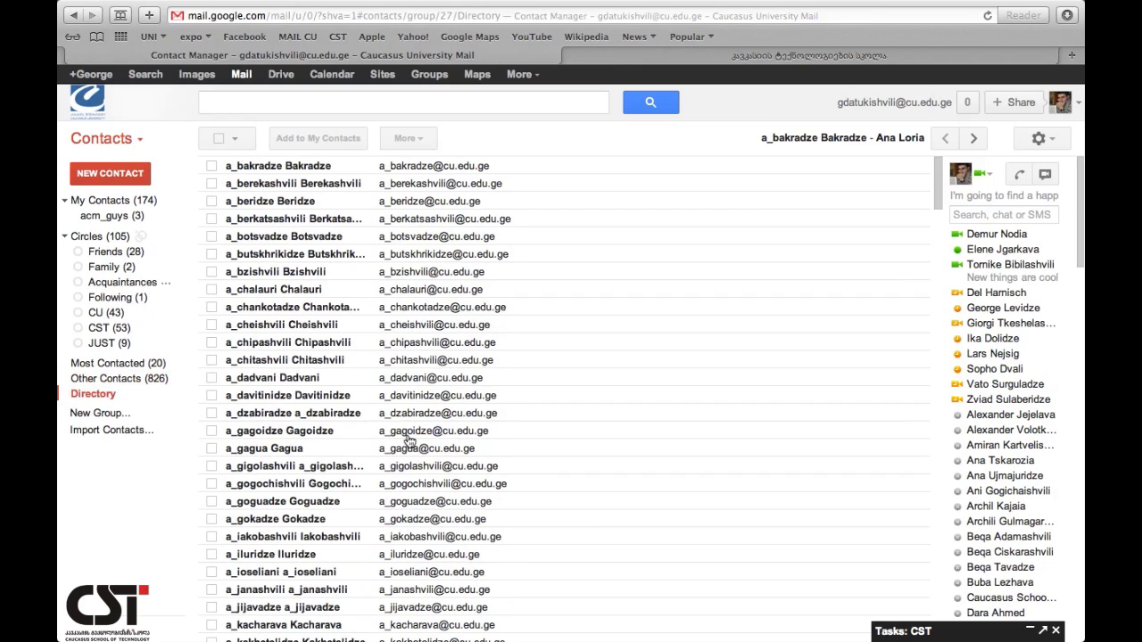
scroll(409, 440, down, 20)
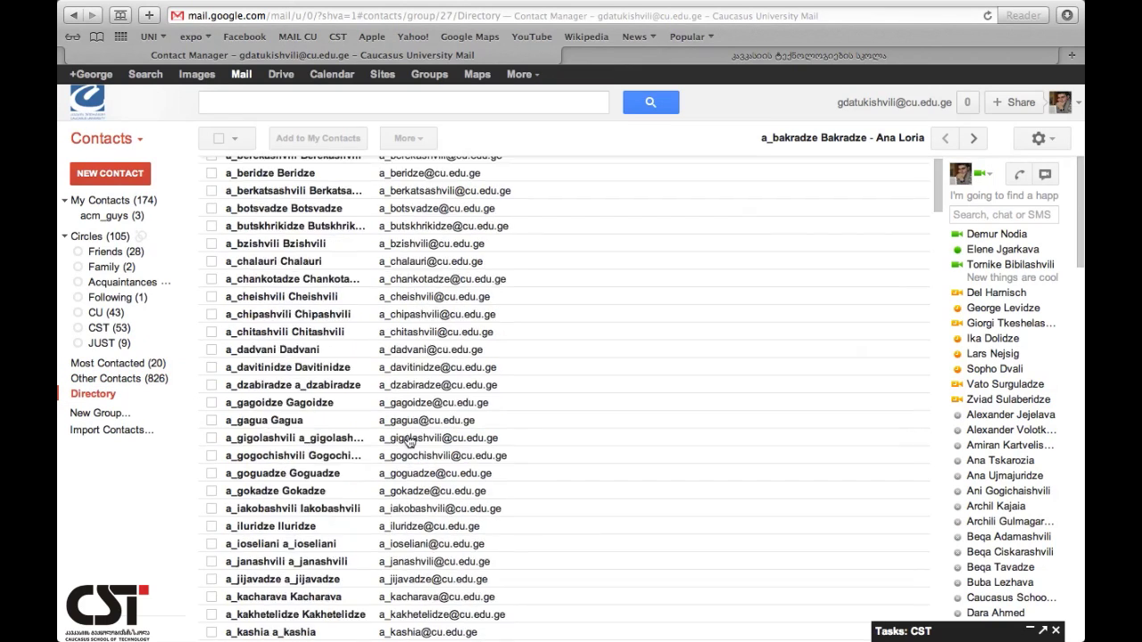
scroll(408, 441, down, 10)
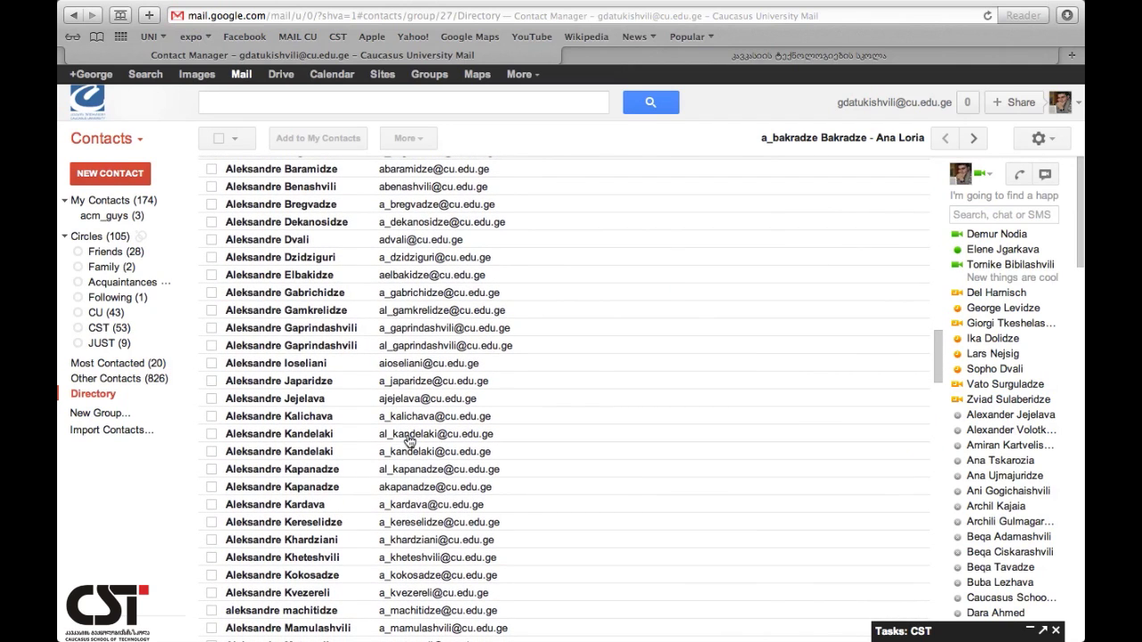
scroll(409, 441, down, 1)
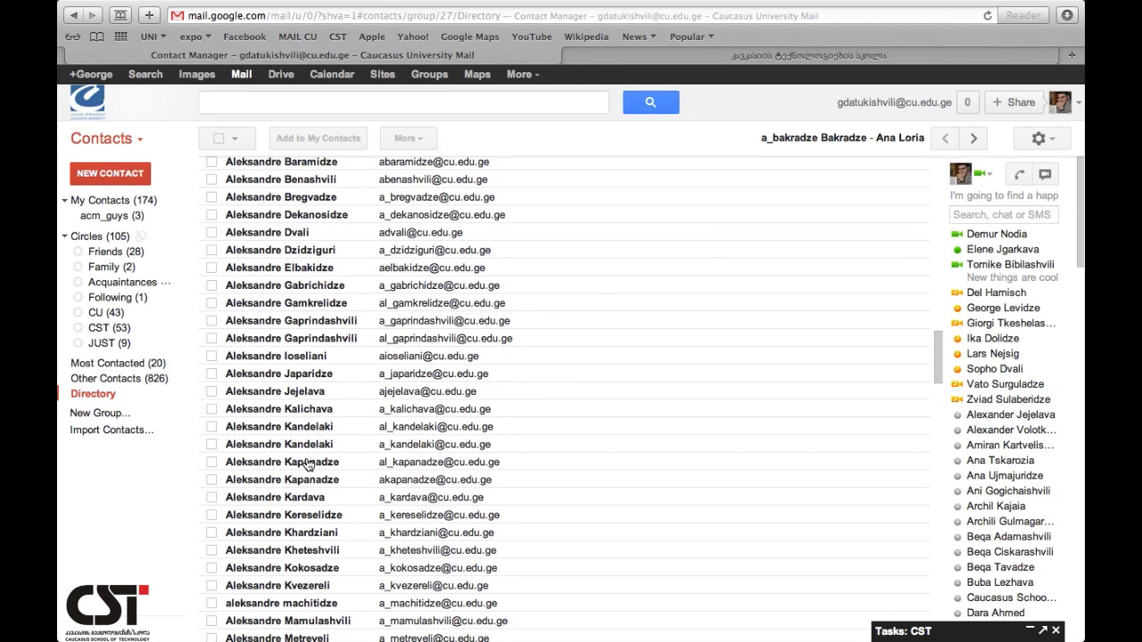
scroll(214, 251, down, 15)
click(211, 237)
scroll(214, 379, down, 10)
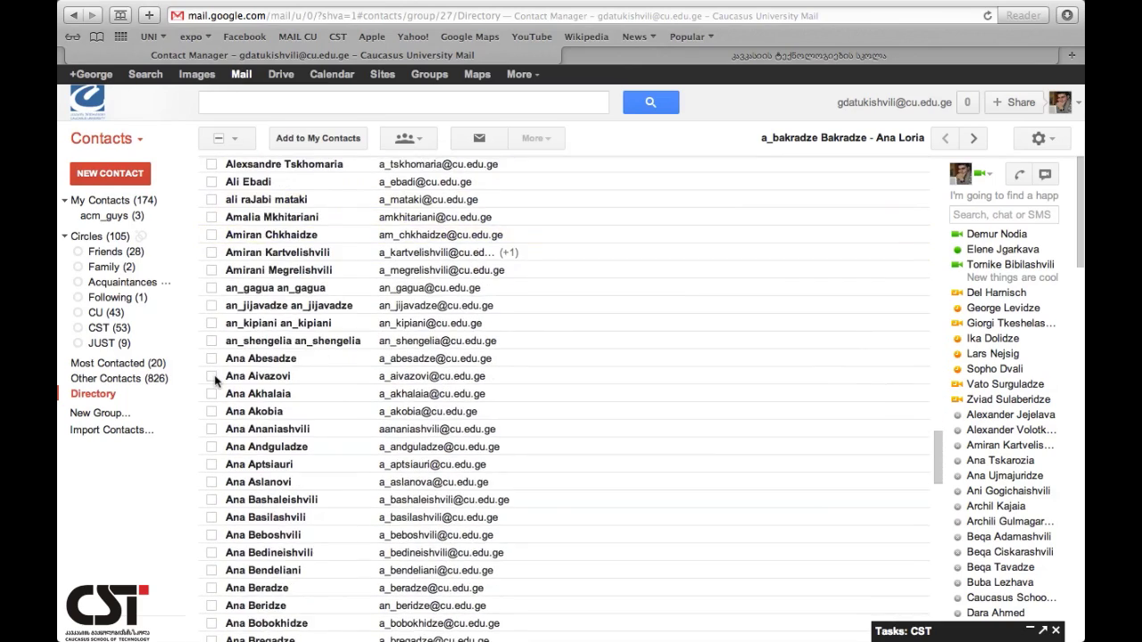
click(212, 374)
scroll(214, 378, down, 10)
click(212, 380)
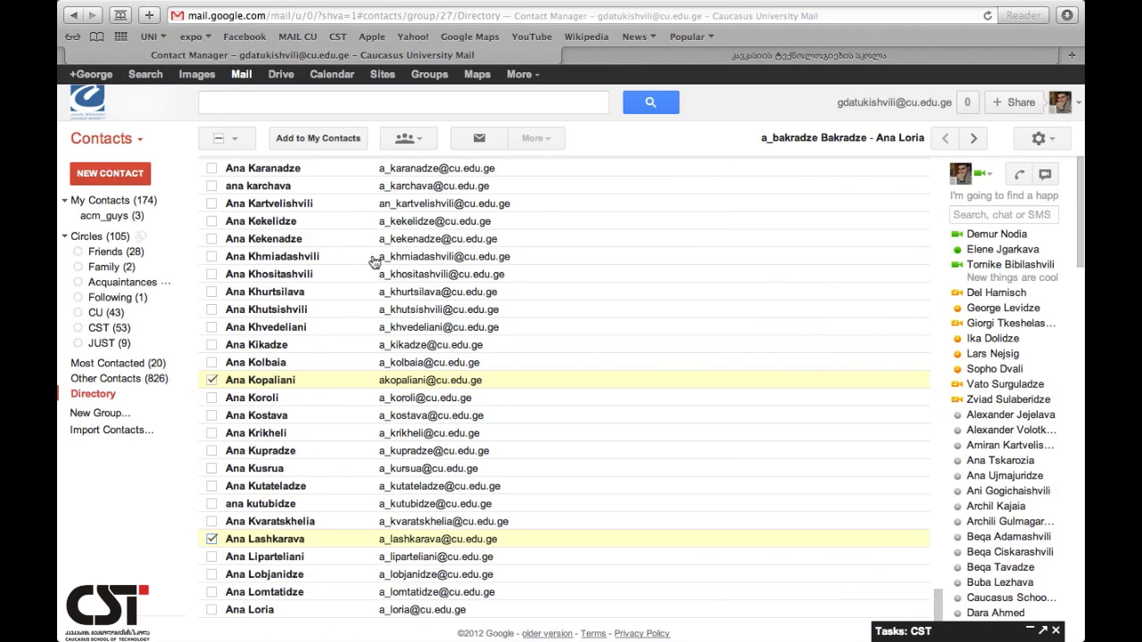
- Tick three more contacts on the Directory's next page and open the Groups dropdown
click(973, 139)
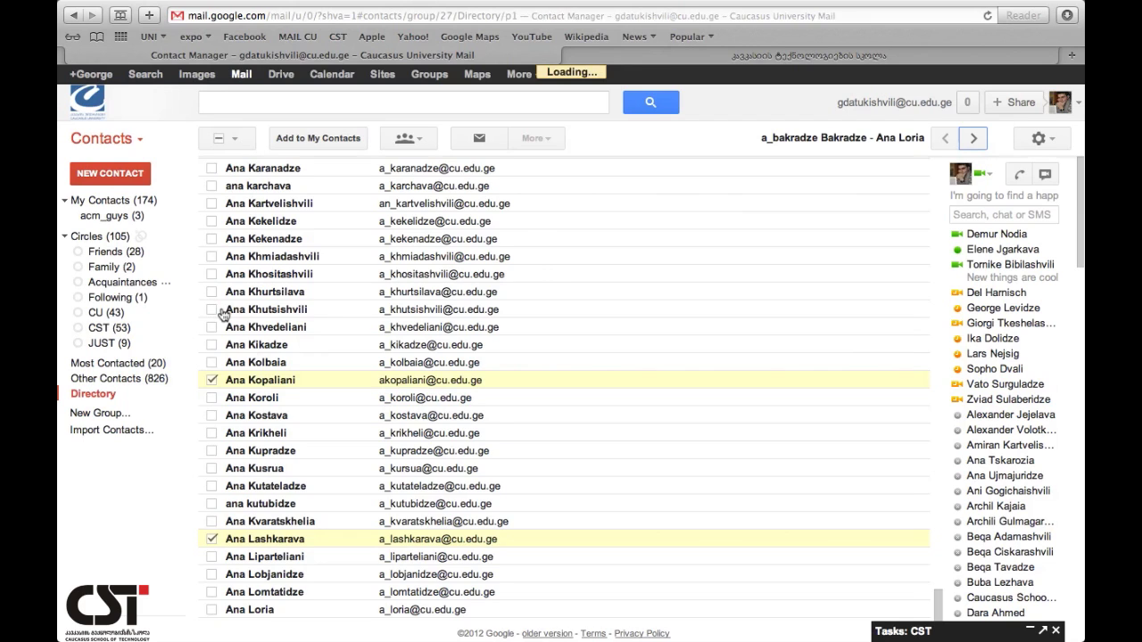
click(212, 307)
click(212, 378)
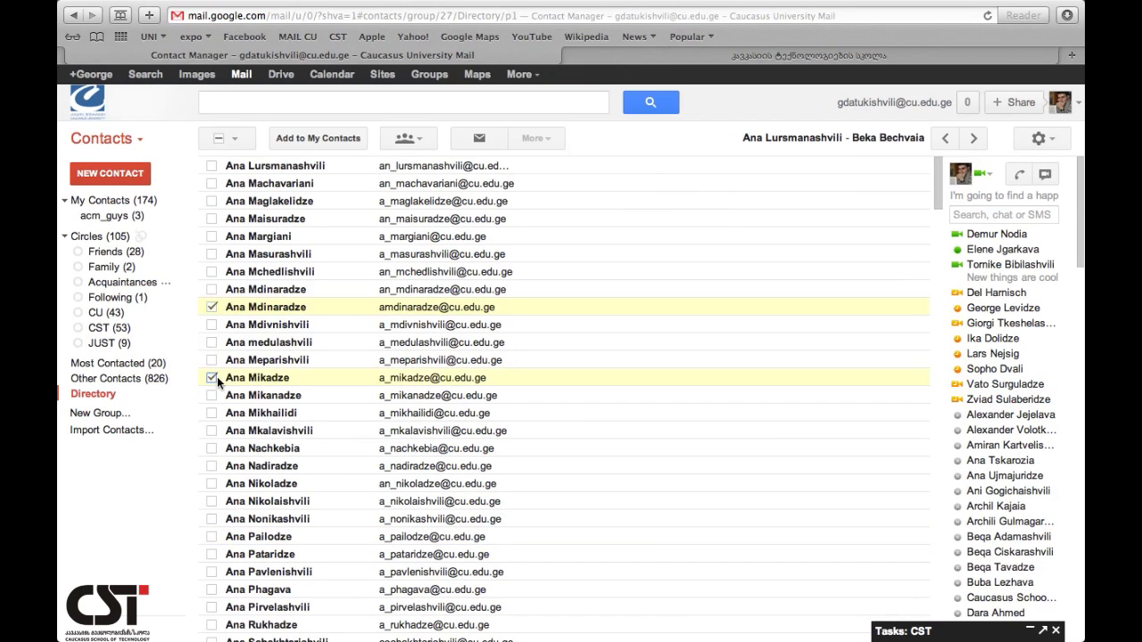
click(211, 501)
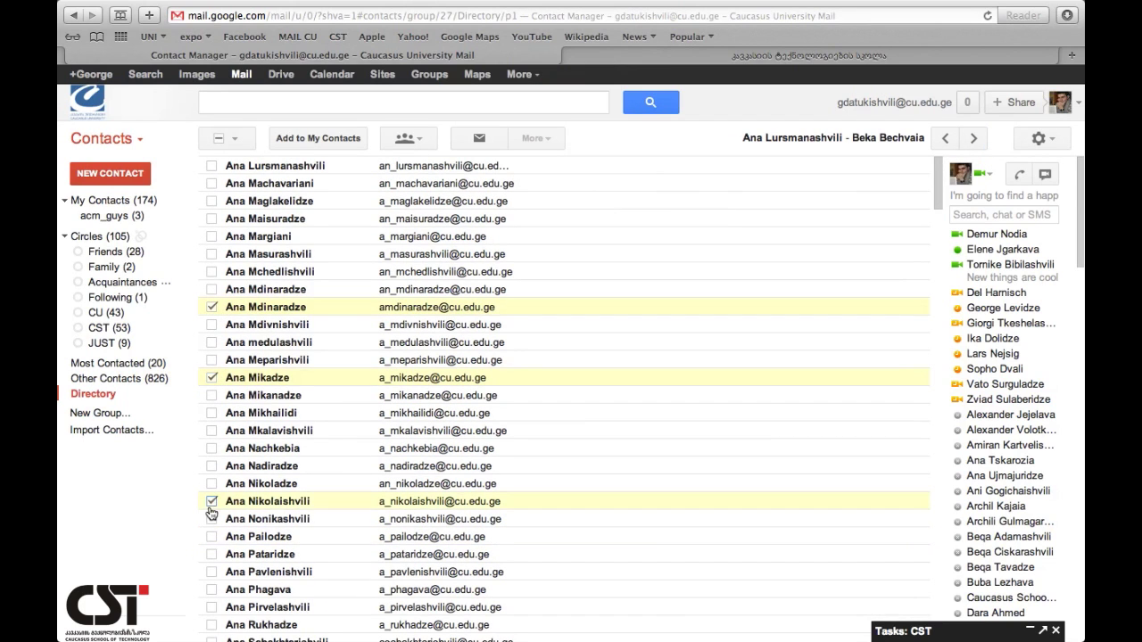
click(408, 141)
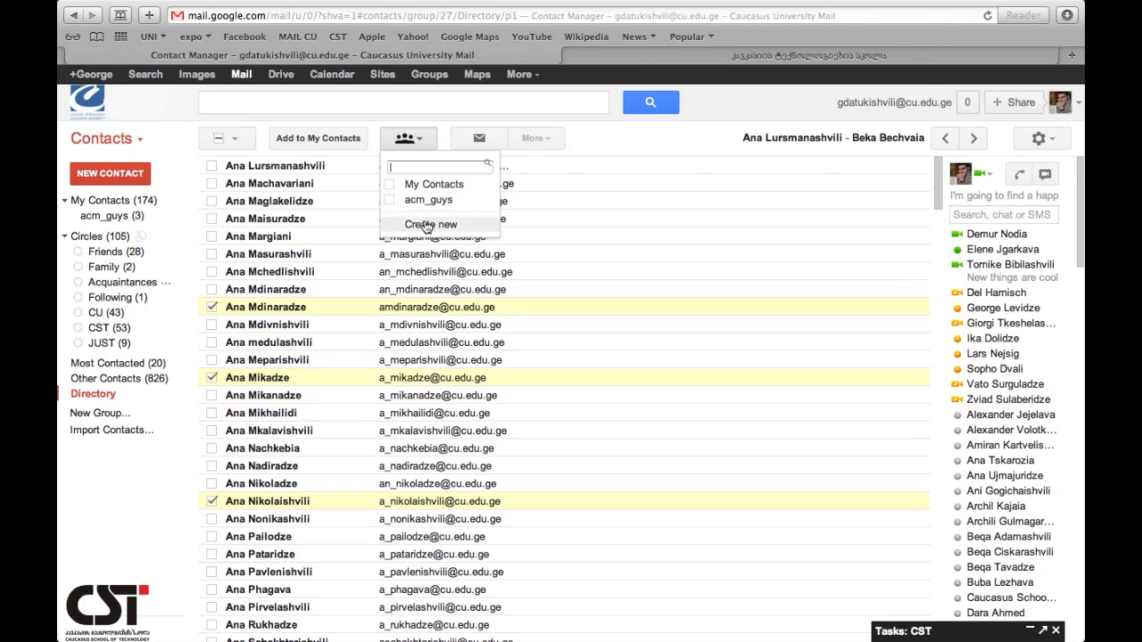
- Create a new group '2012' from the checked contacts and view its three members
click(430, 225)
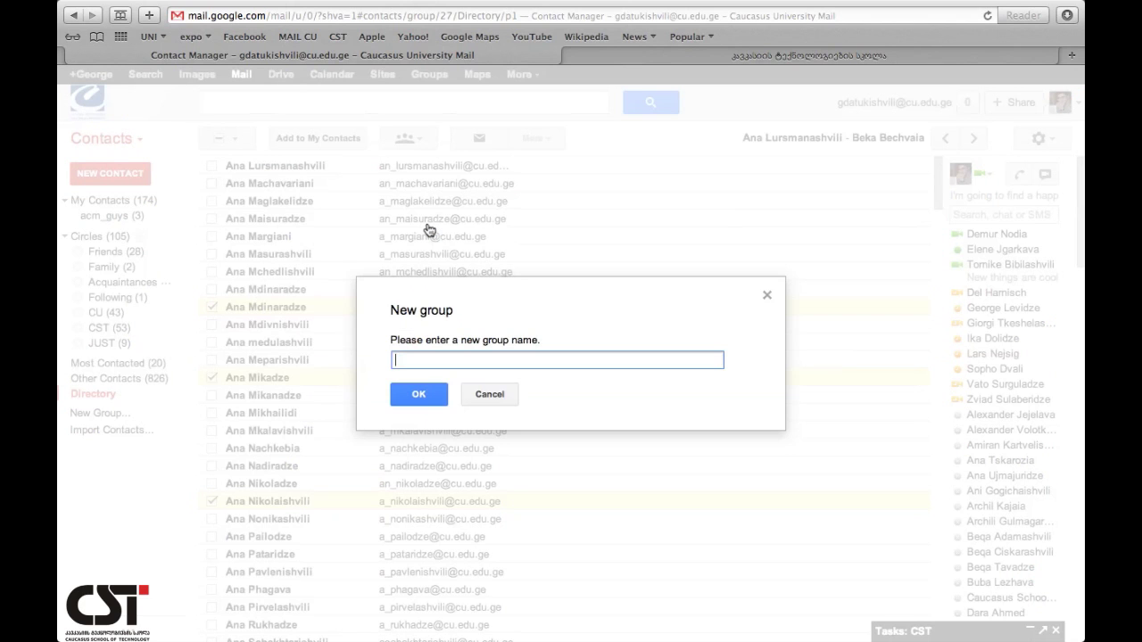
text(2012)
click(416, 390)
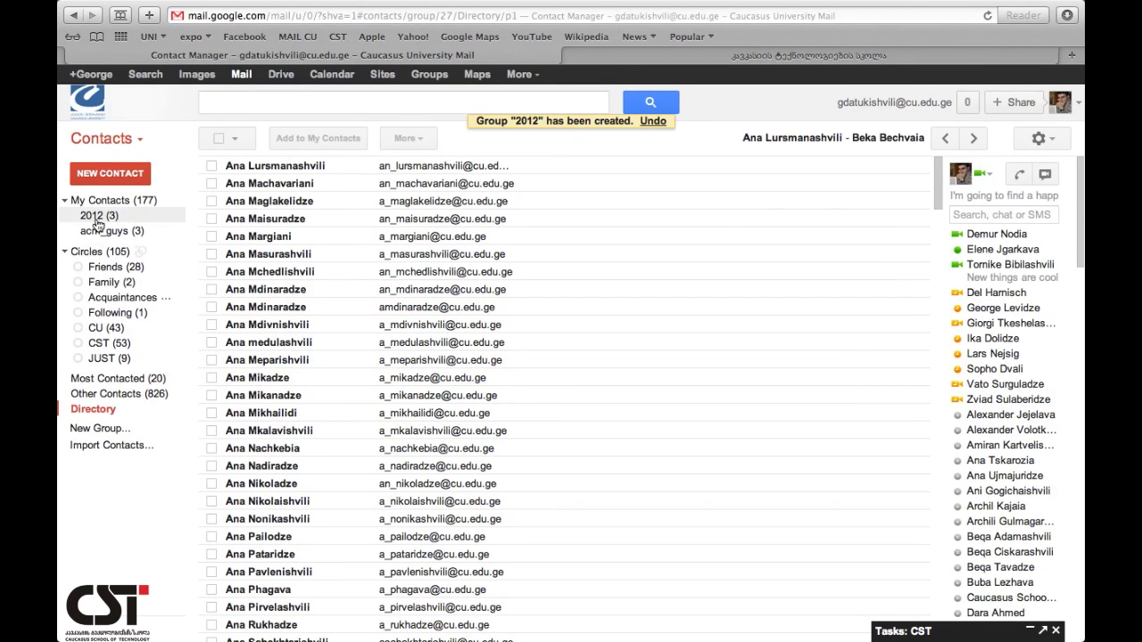
click(100, 217)
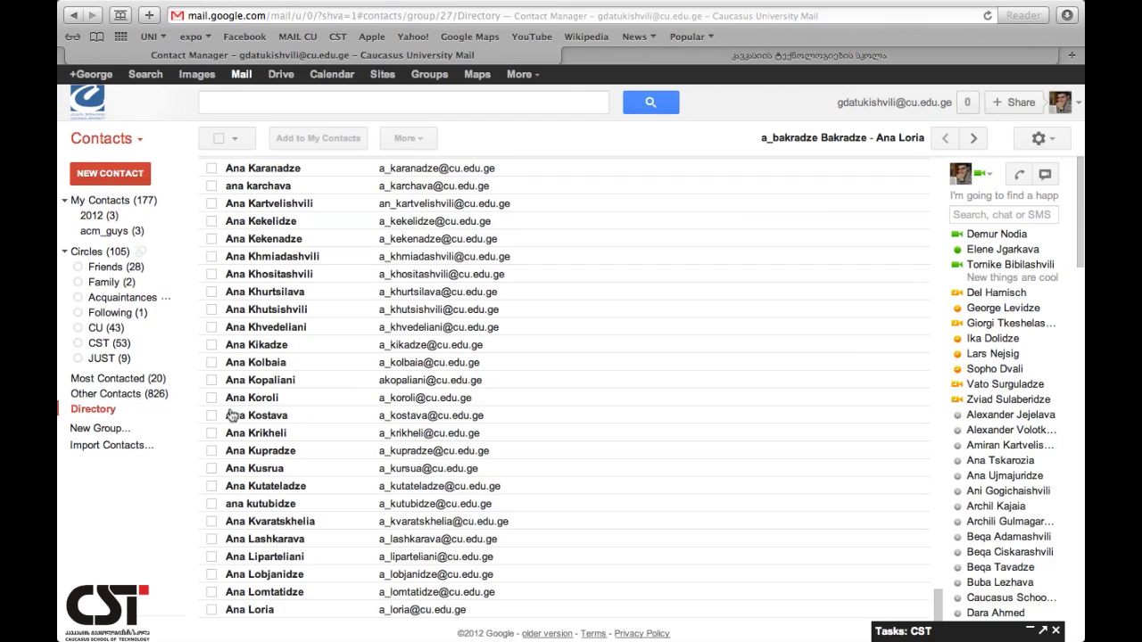
- Add two more Directory contacts to group 2012 and show its five members
scroll(224, 499, down, 10)
scroll(218, 510, down, 5)
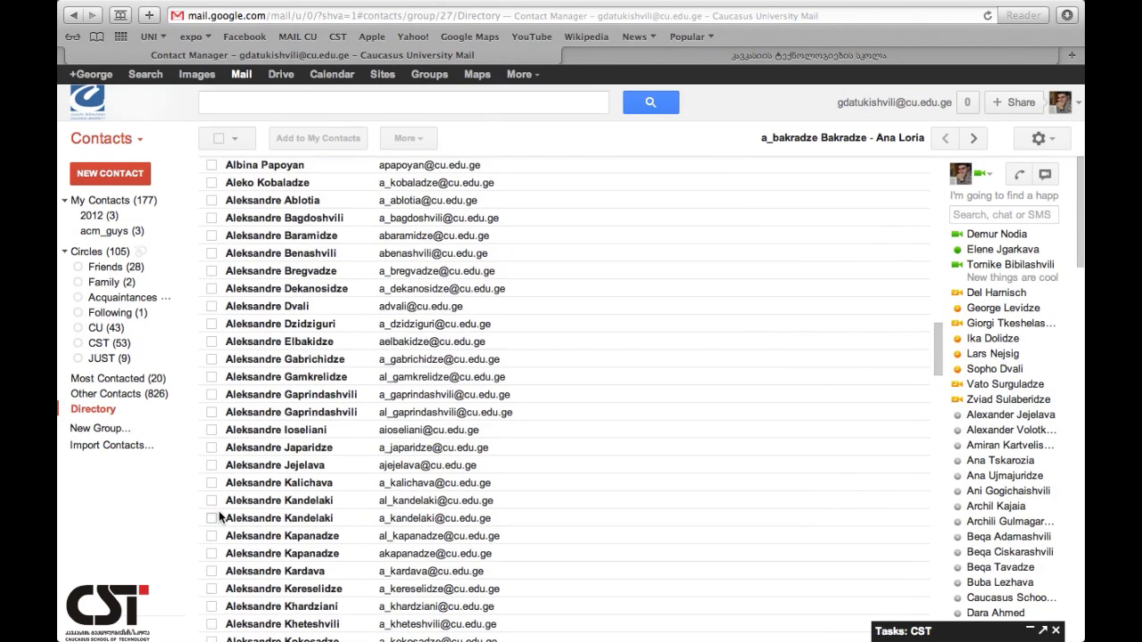
click(220, 549)
scroll(222, 558, down, 1)
scroll(223, 561, down, 5)
click(216, 563)
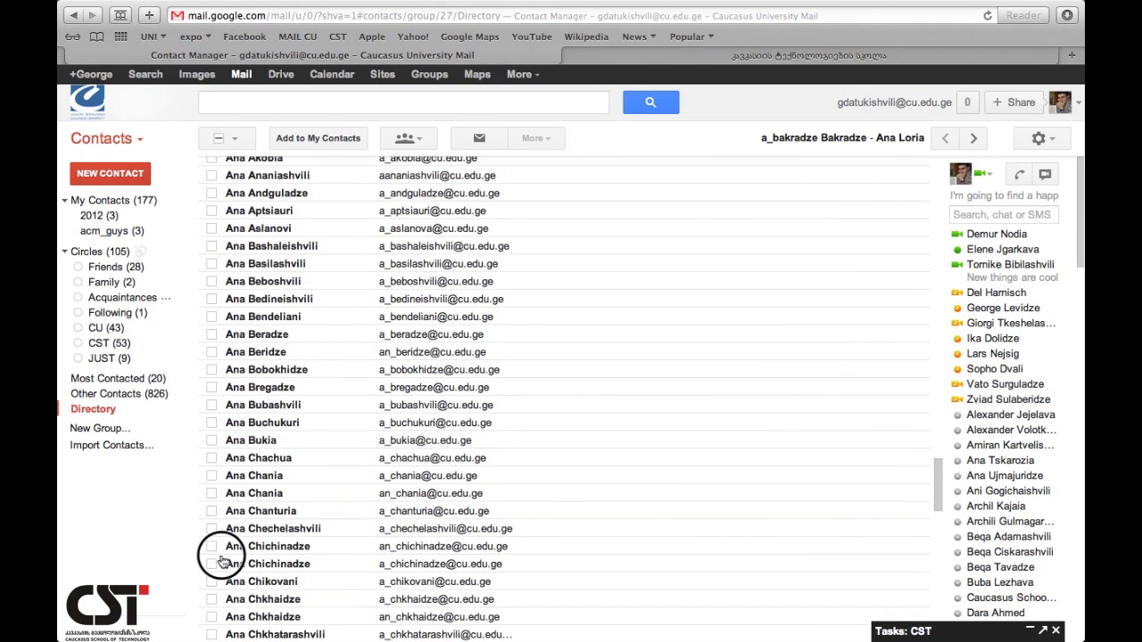
click(426, 142)
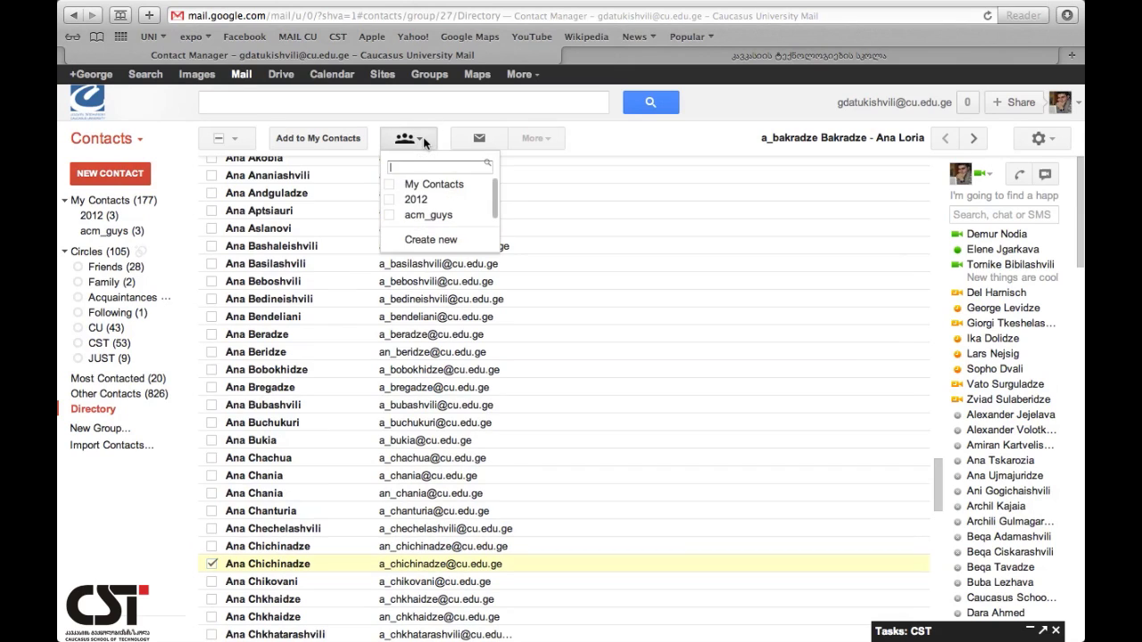
click(426, 205)
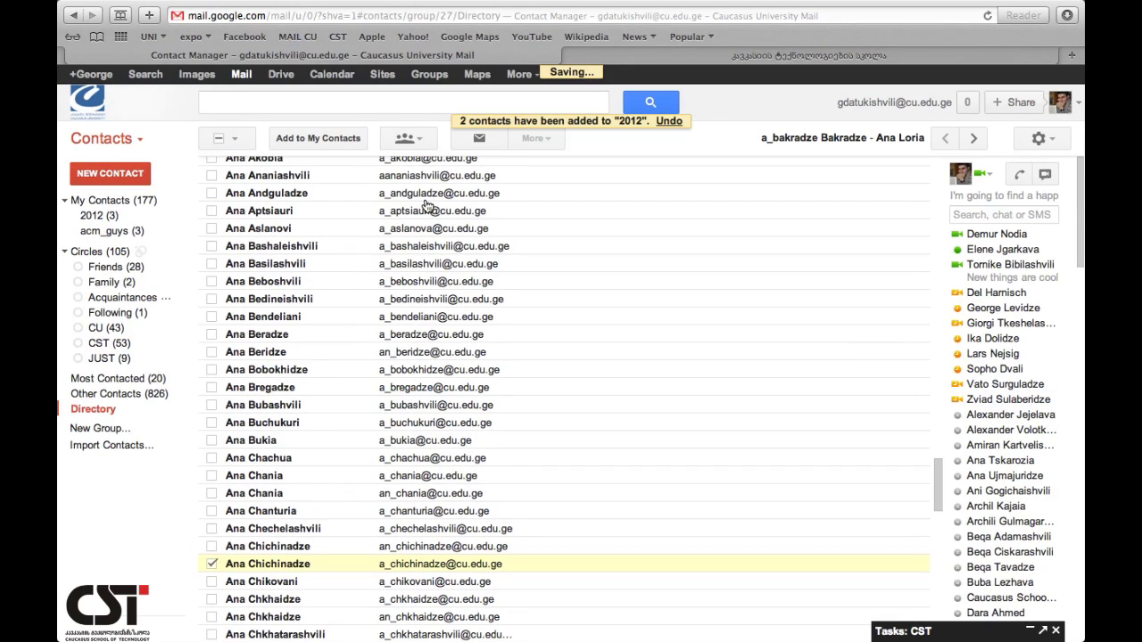
click(111, 217)
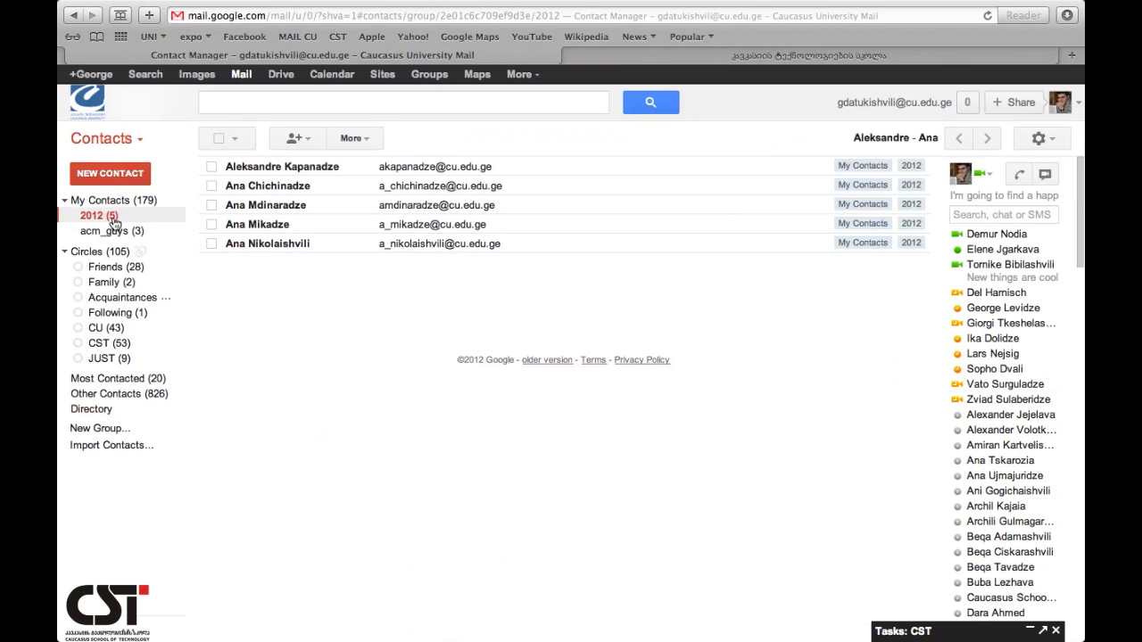
- Add the suggested contact found by typing 'lan' to the 2012 group as a sixth member
click(312, 141)
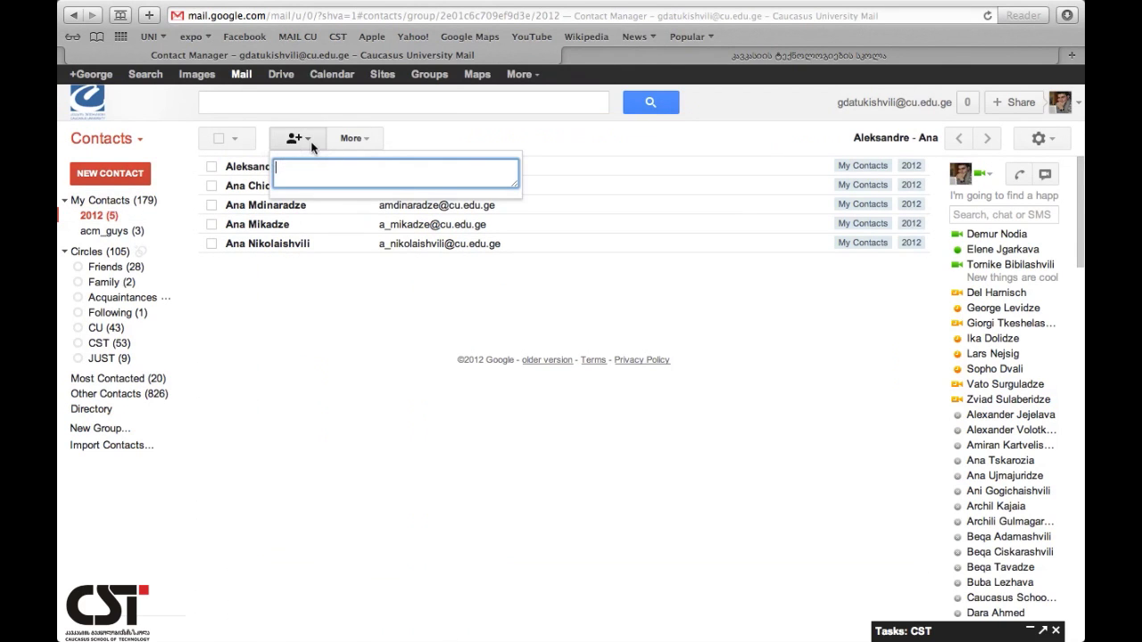
click(370, 141)
click(311, 139)
text(lan)
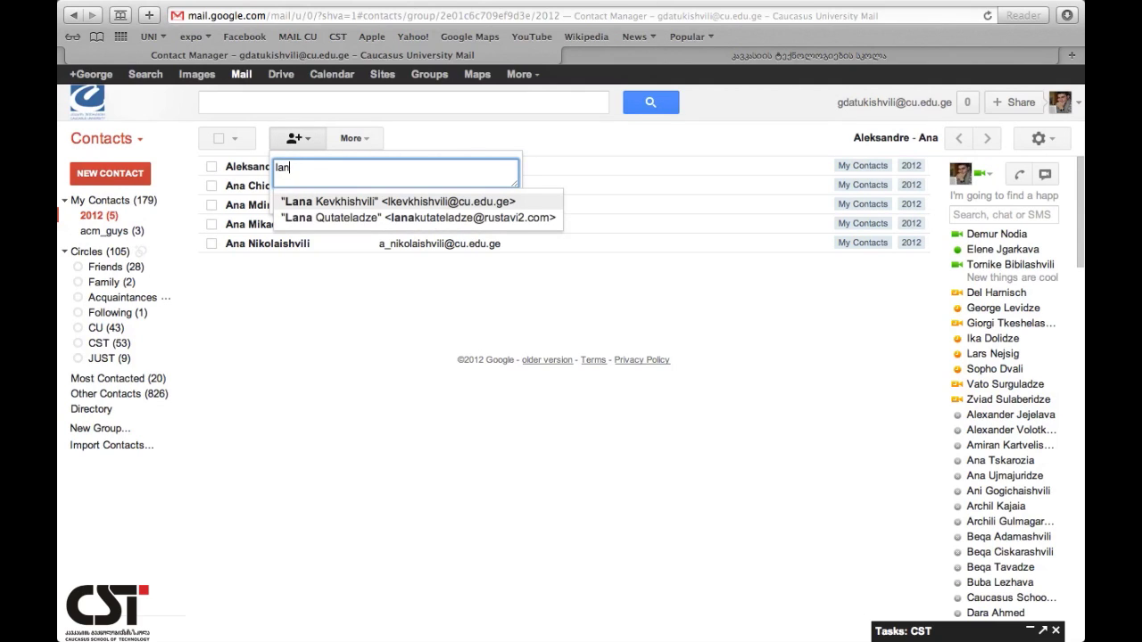
click(369, 198)
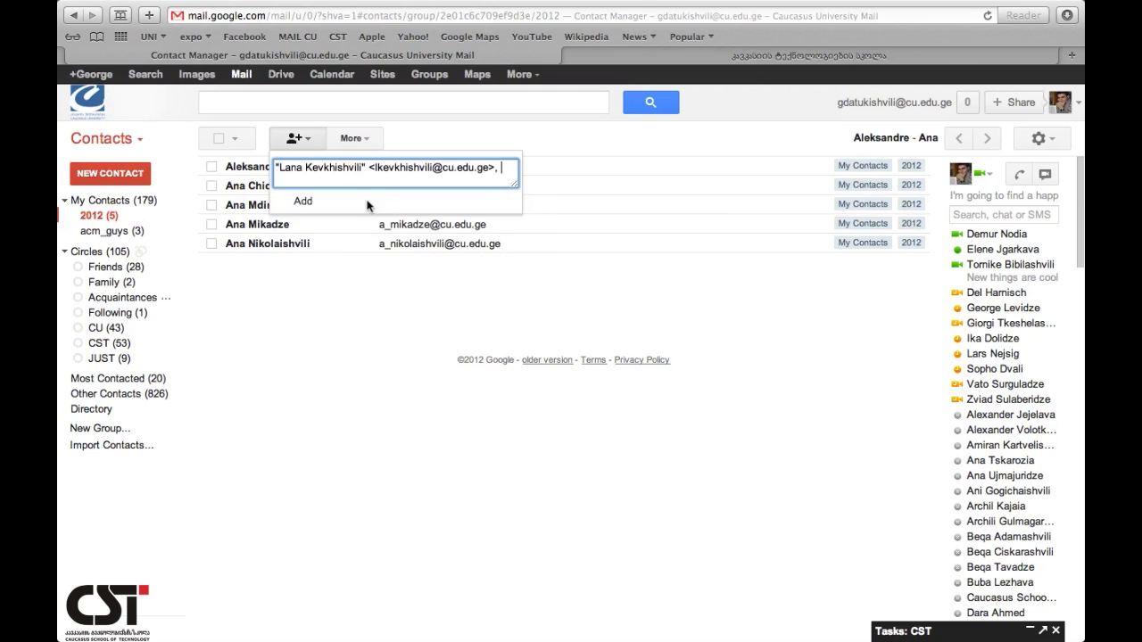
click(311, 208)
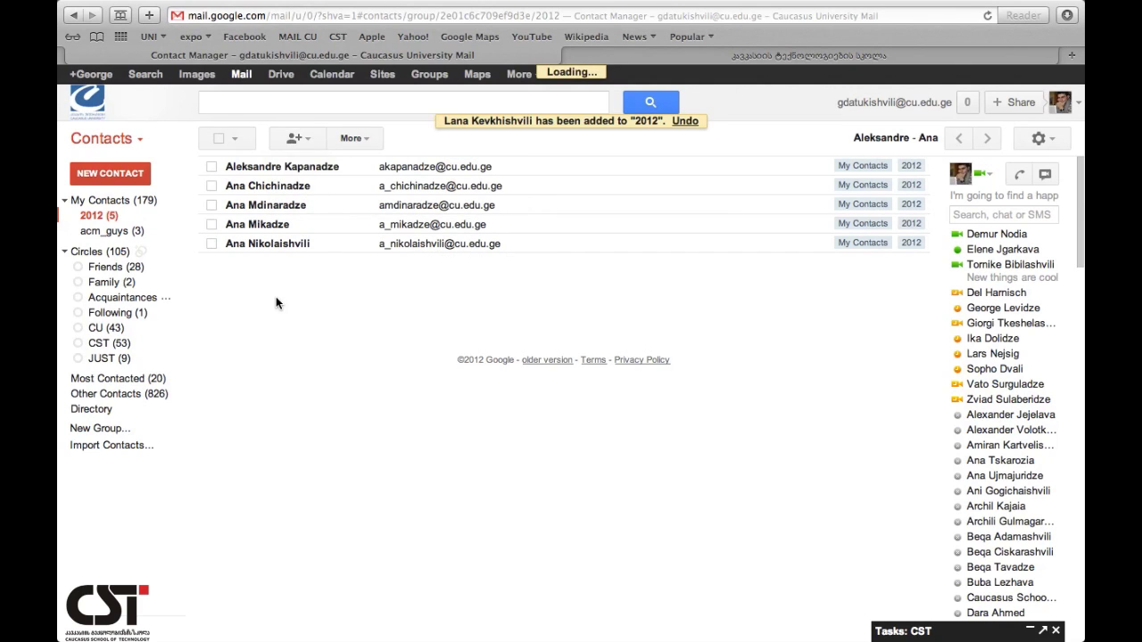
- Delete the 2012 group and confirm the deletion with OK
click(354, 139)
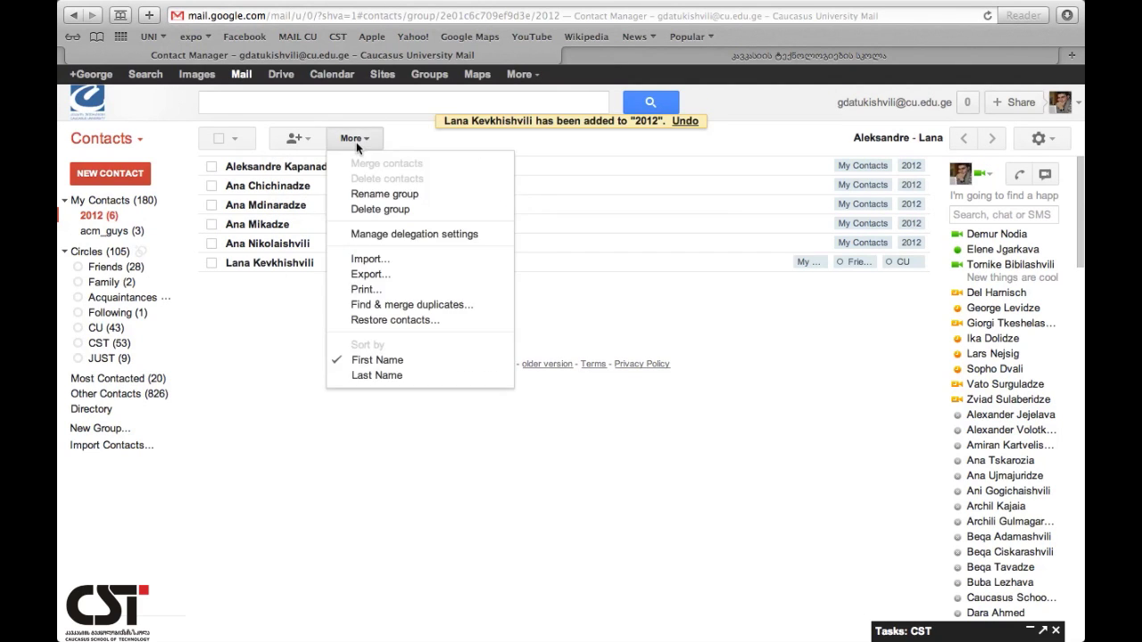
click(383, 209)
click(414, 380)
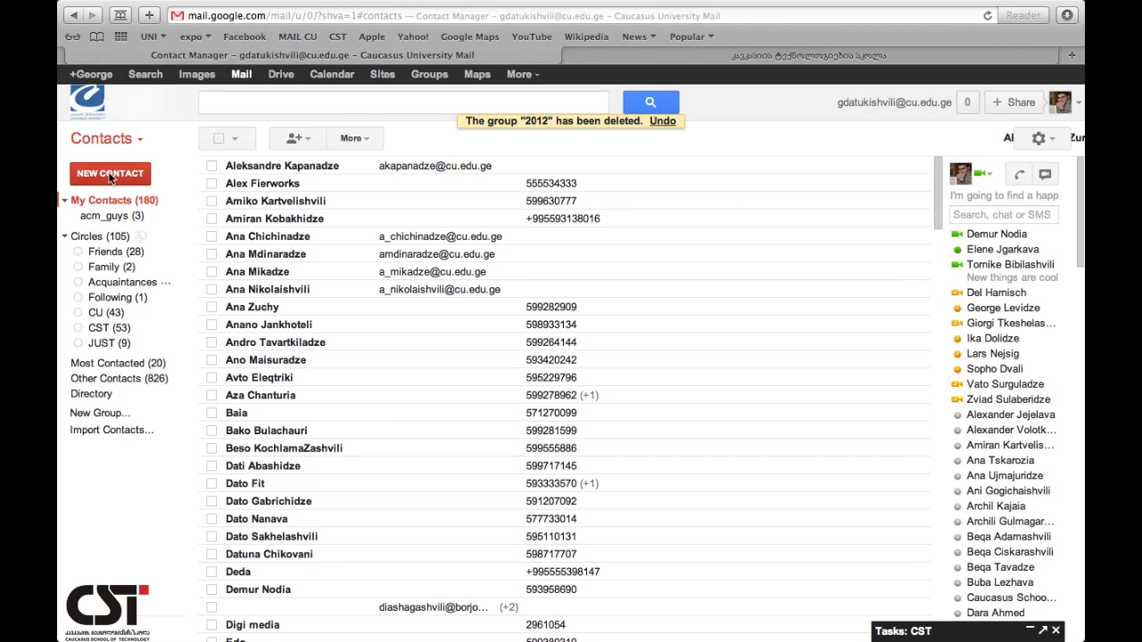
- Create a new contact and save it with the person's full name, properly capitalized
click(110, 175)
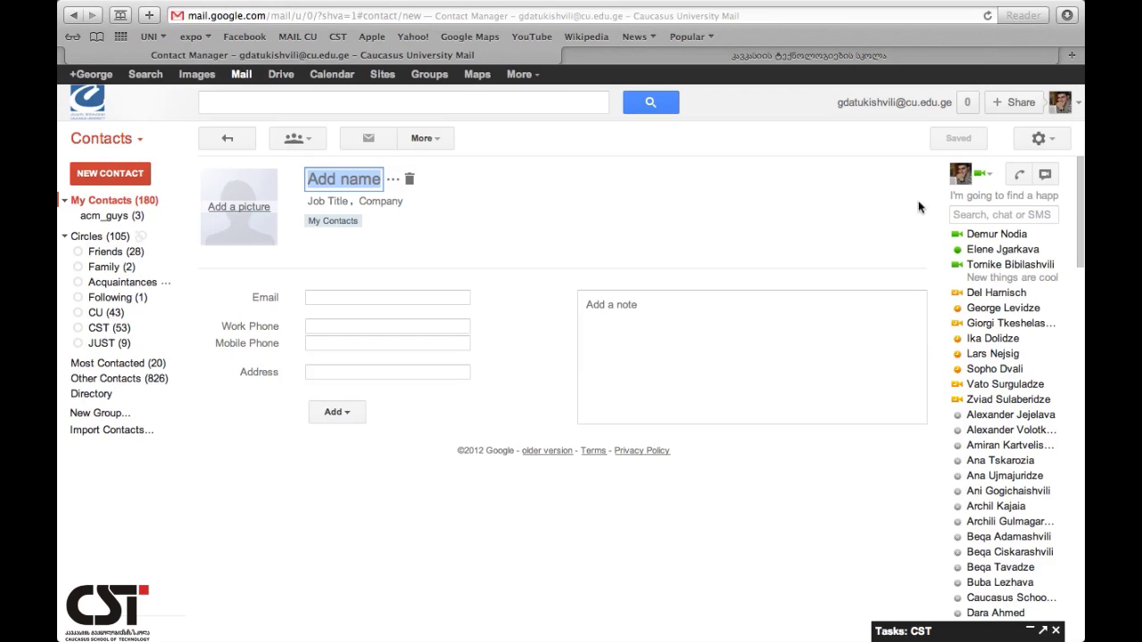
mouse_move(1018, 243)
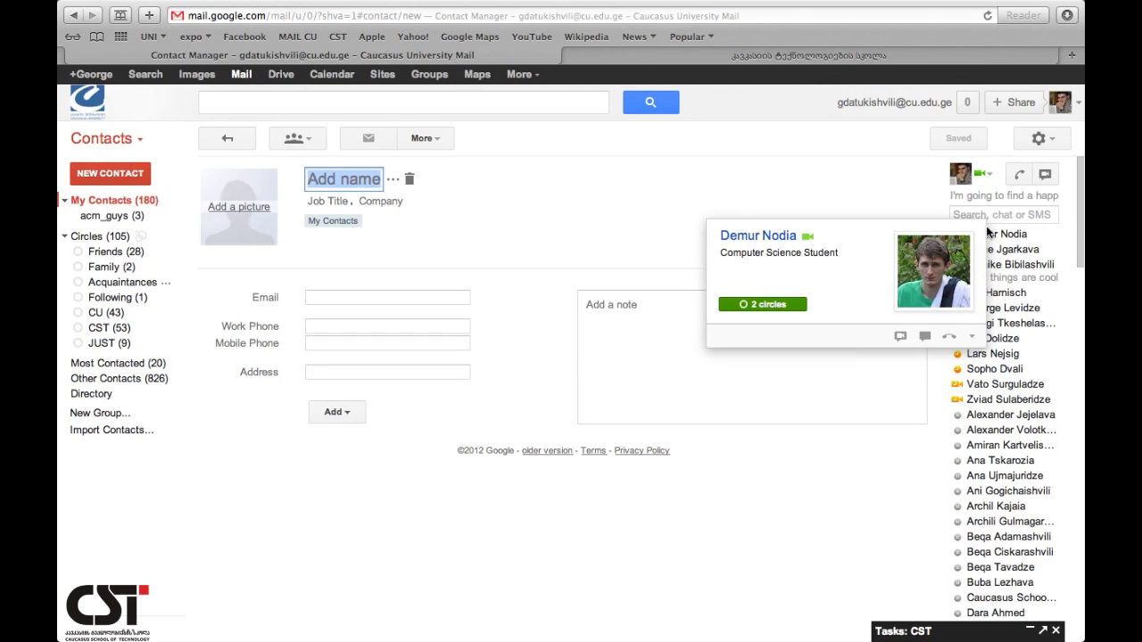
text(demur)
key(BackSpace)
key(BackSpace)
key(BackSpace)
key(BackSpace)
key(BackSpace)
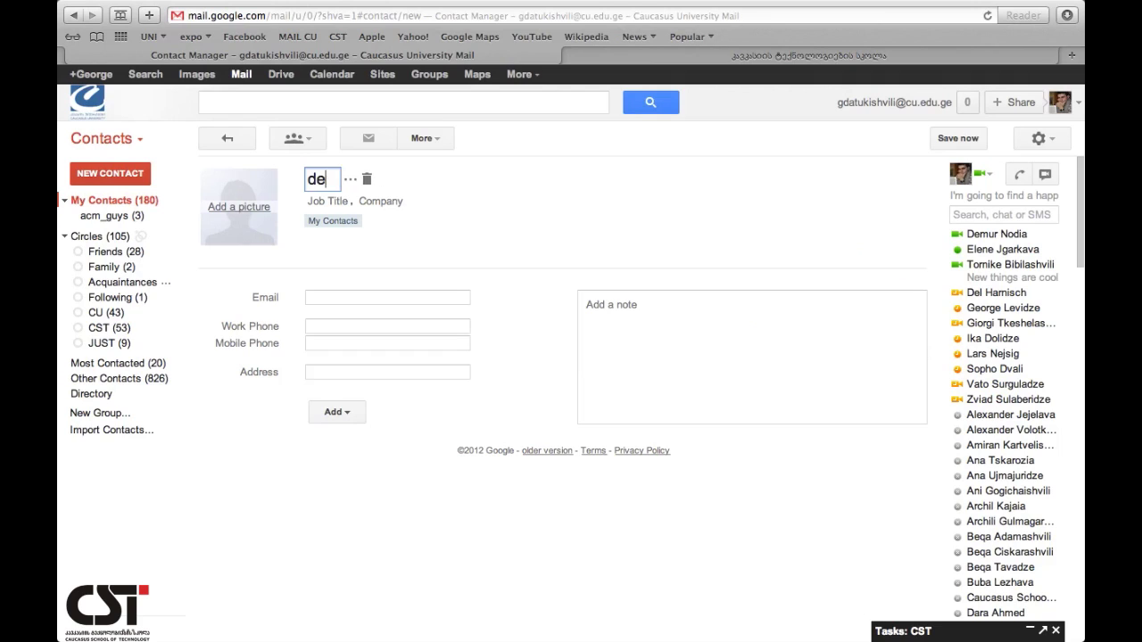
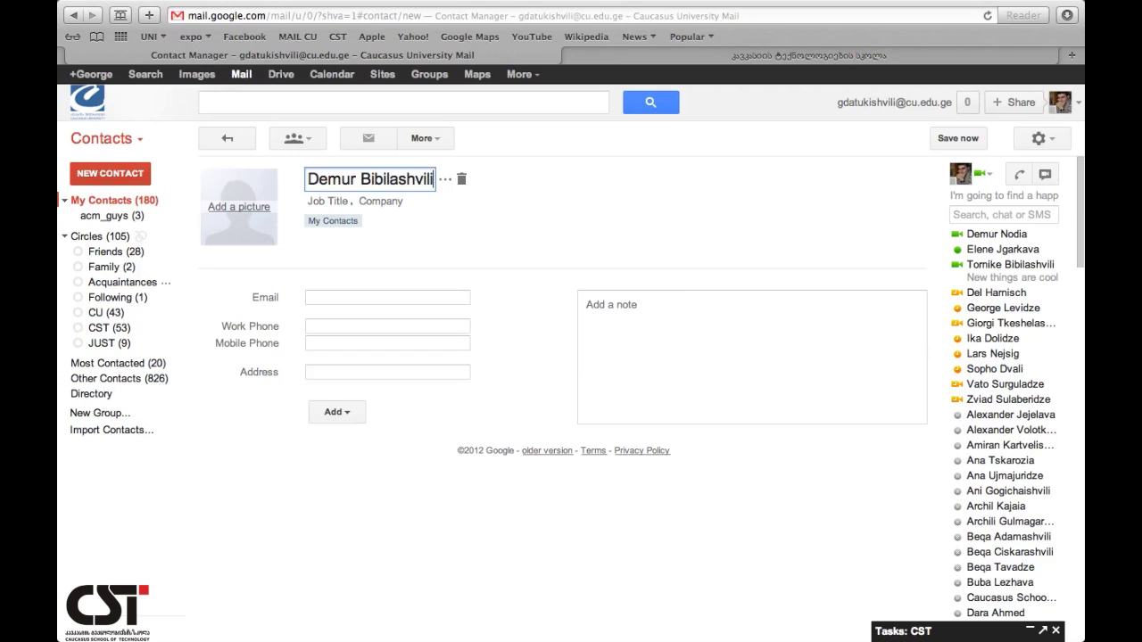
click(328, 200)
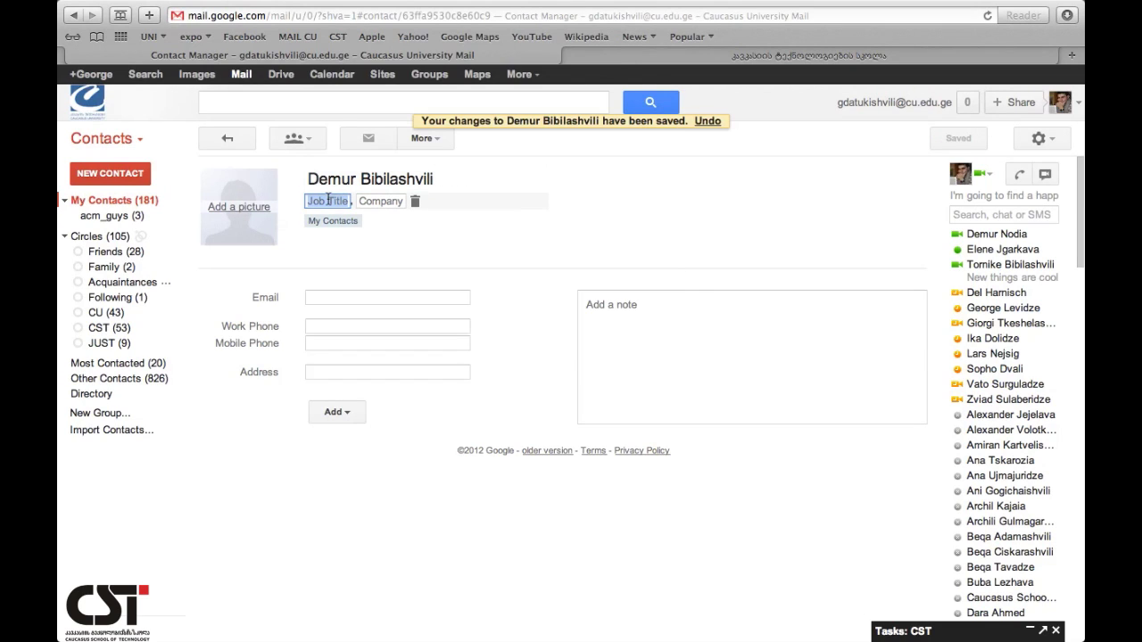
- Save job title CIS and company GEO on the new contact, then open Add a picture
text(H)
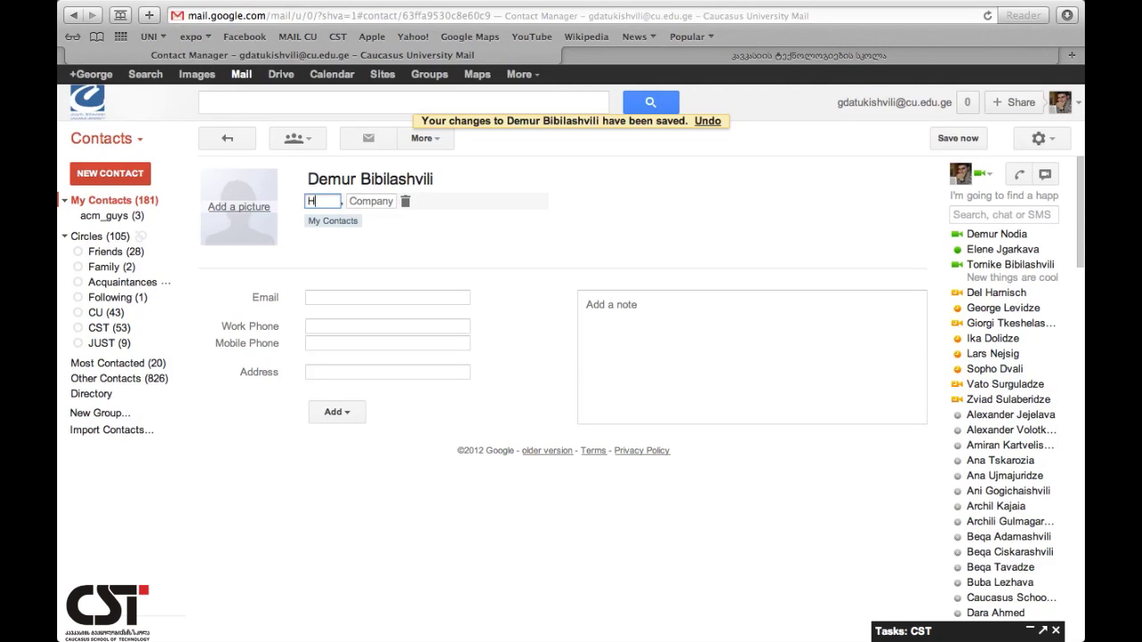
key(BackSpace)
text(CIS)
click(381, 204)
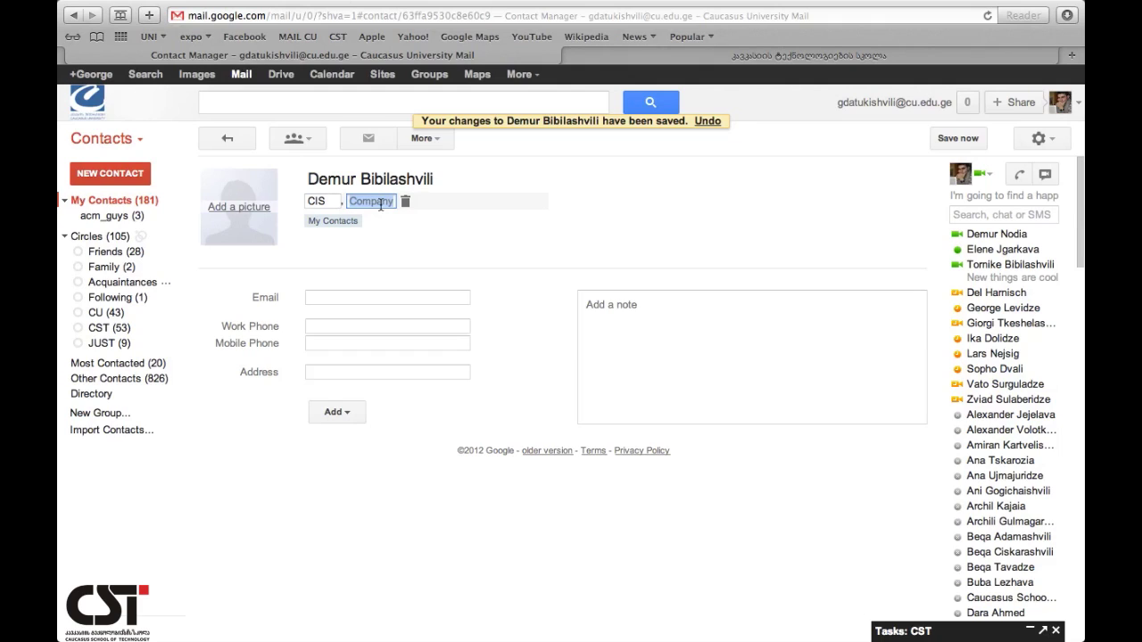
text(GEO)
click(319, 216)
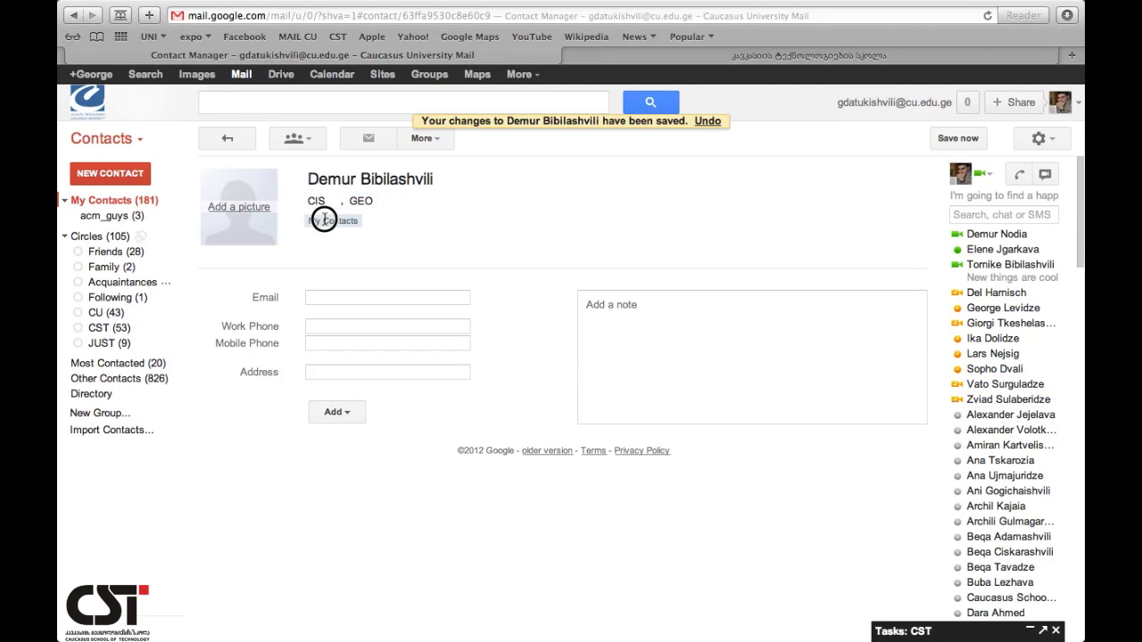
click(253, 216)
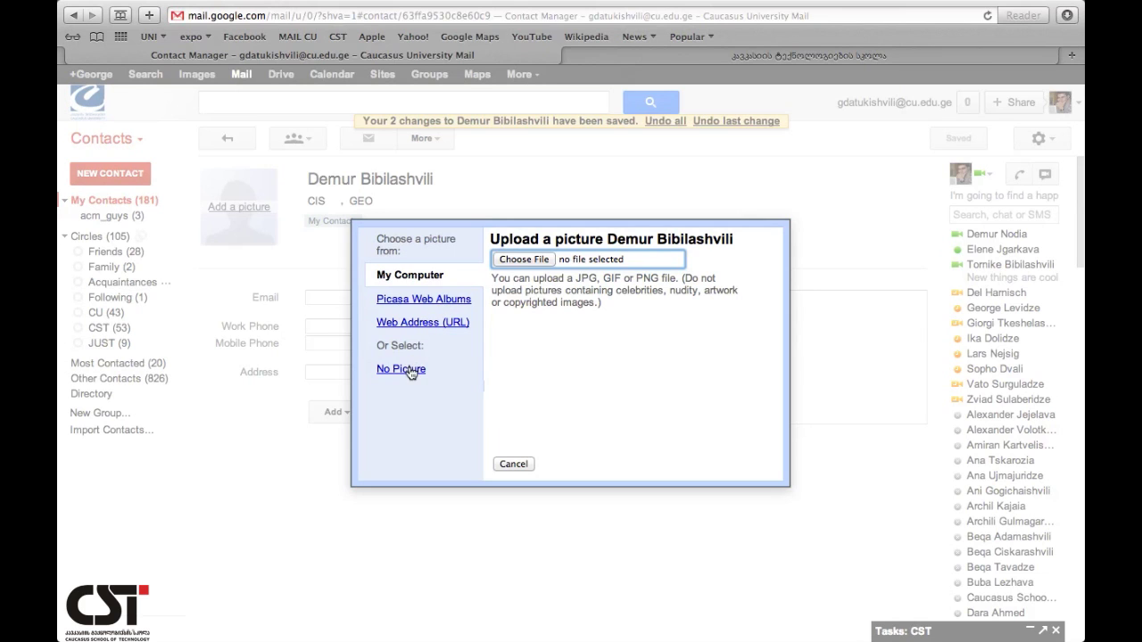
- Upload a.png as the contact's photo, cropped to the image's top-left corner
click(514, 259)
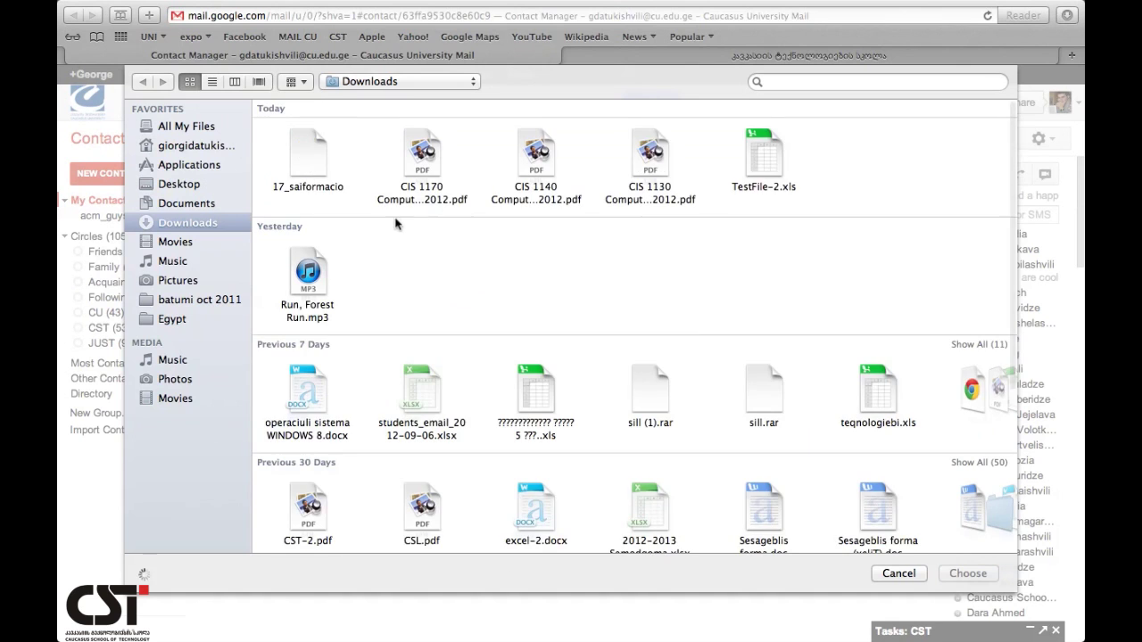
scroll(442, 292, down, 5)
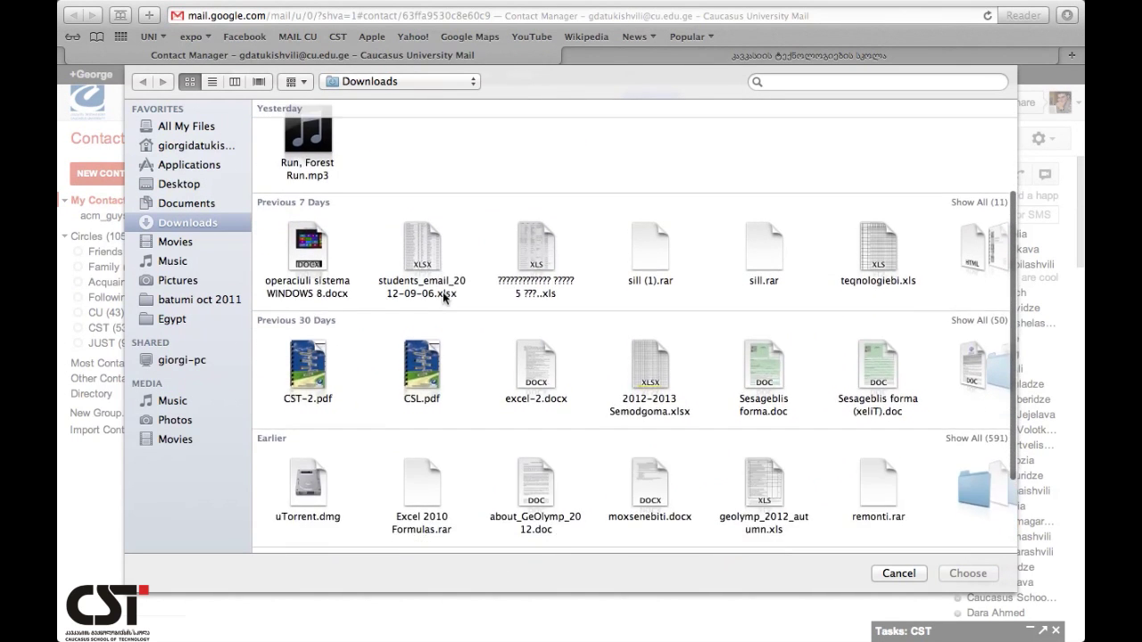
scroll(443, 292, down, 3)
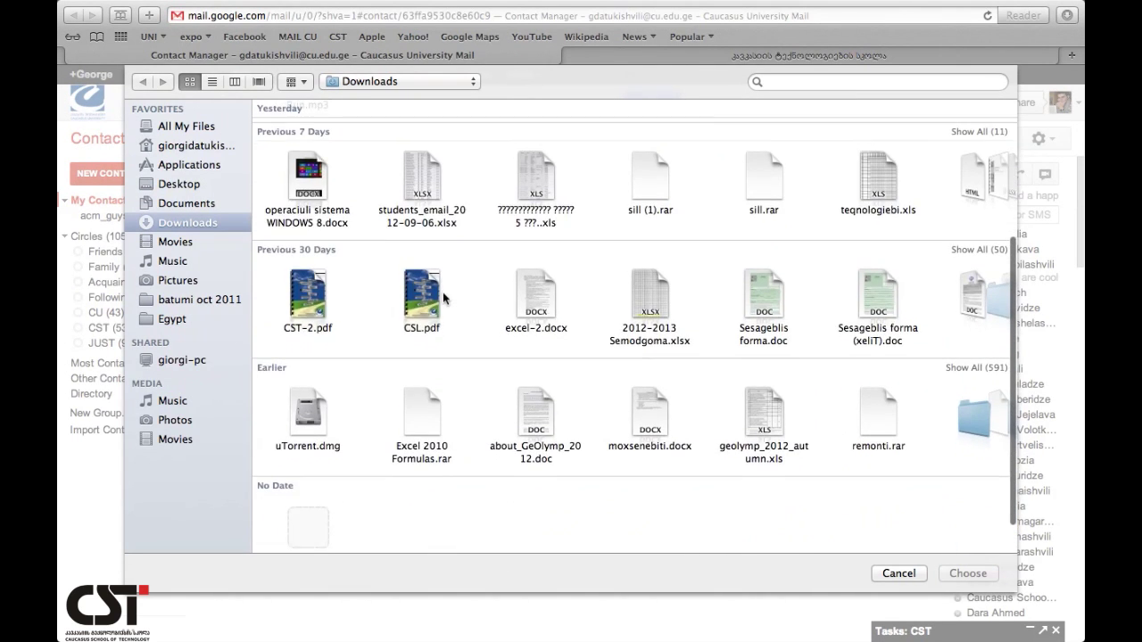
scroll(442, 292, down, 1)
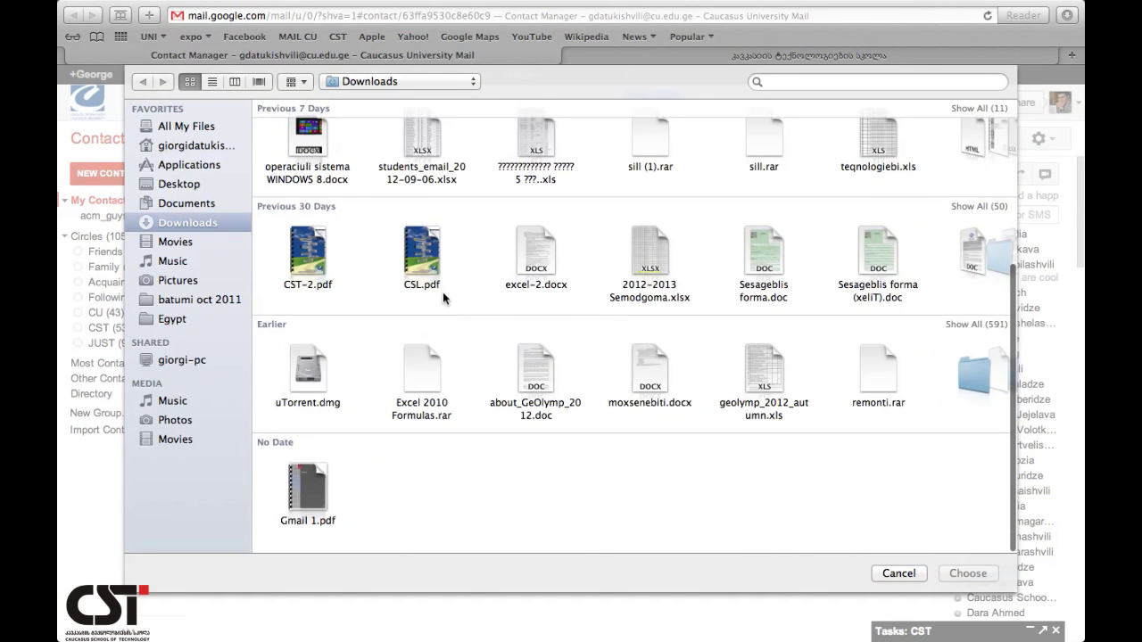
scroll(563, 357, right, 6)
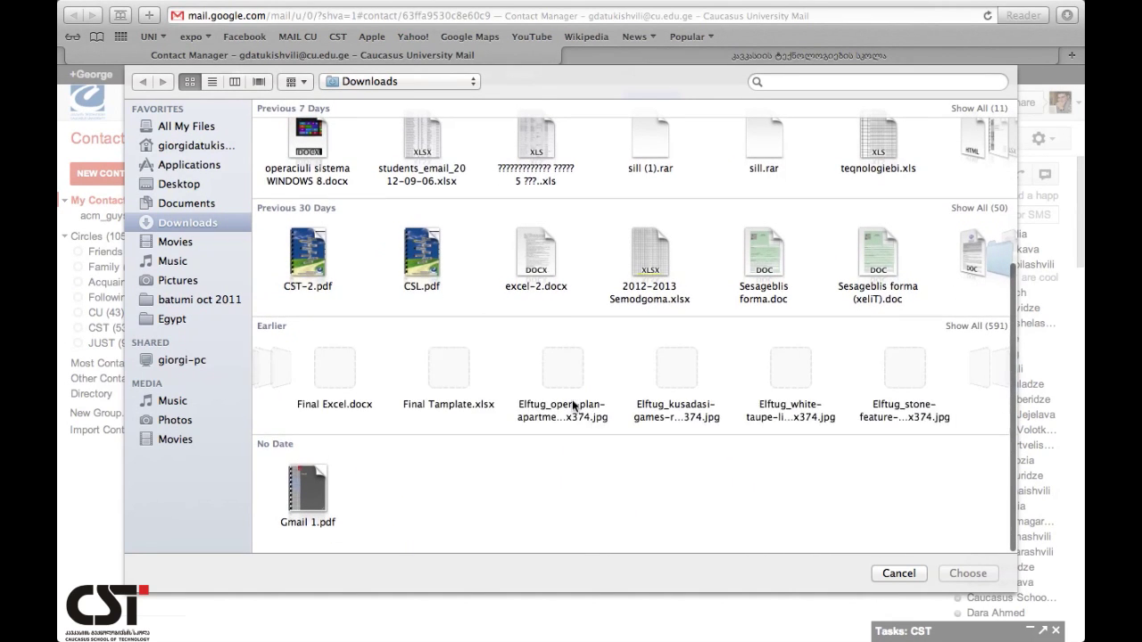
scroll(573, 402, right, 10)
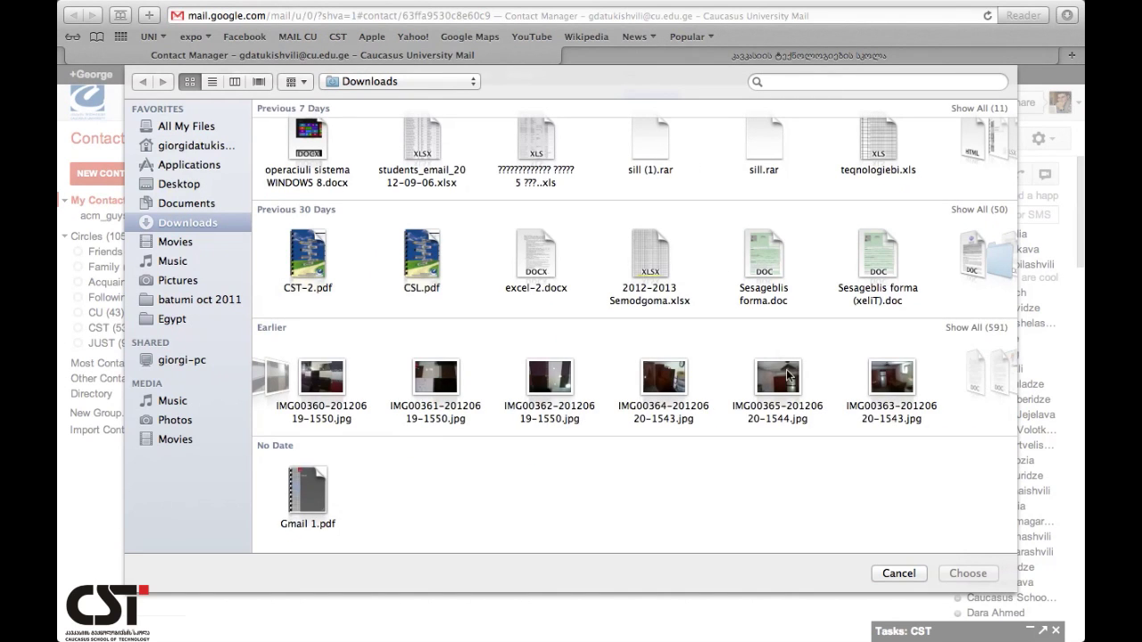
scroll(835, 392, right, 10)
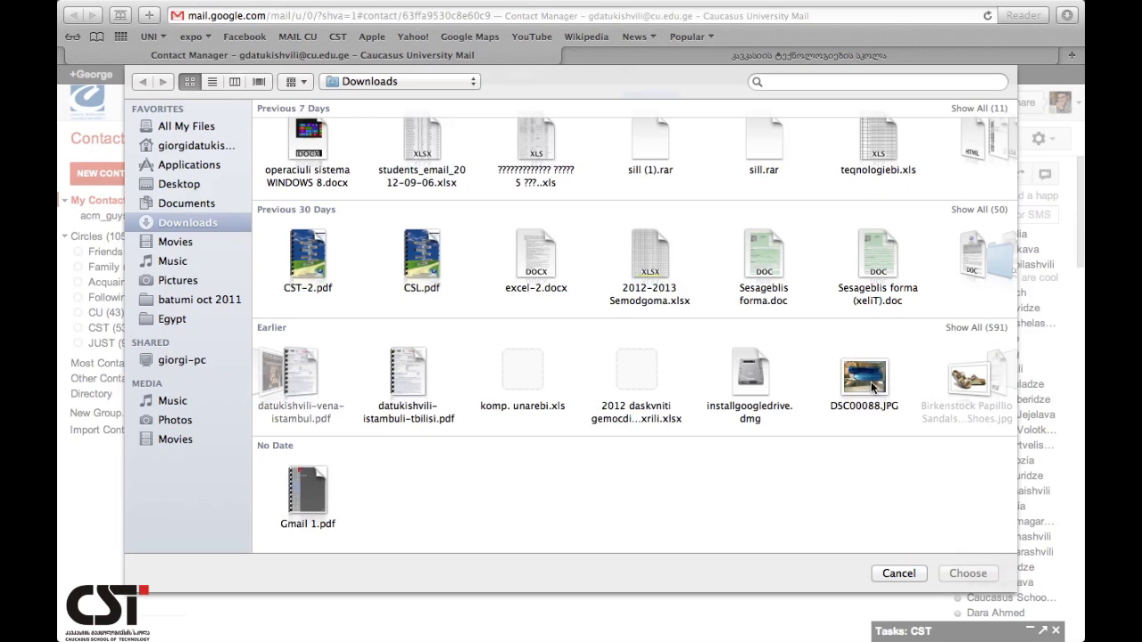
scroll(875, 386, right, 10)
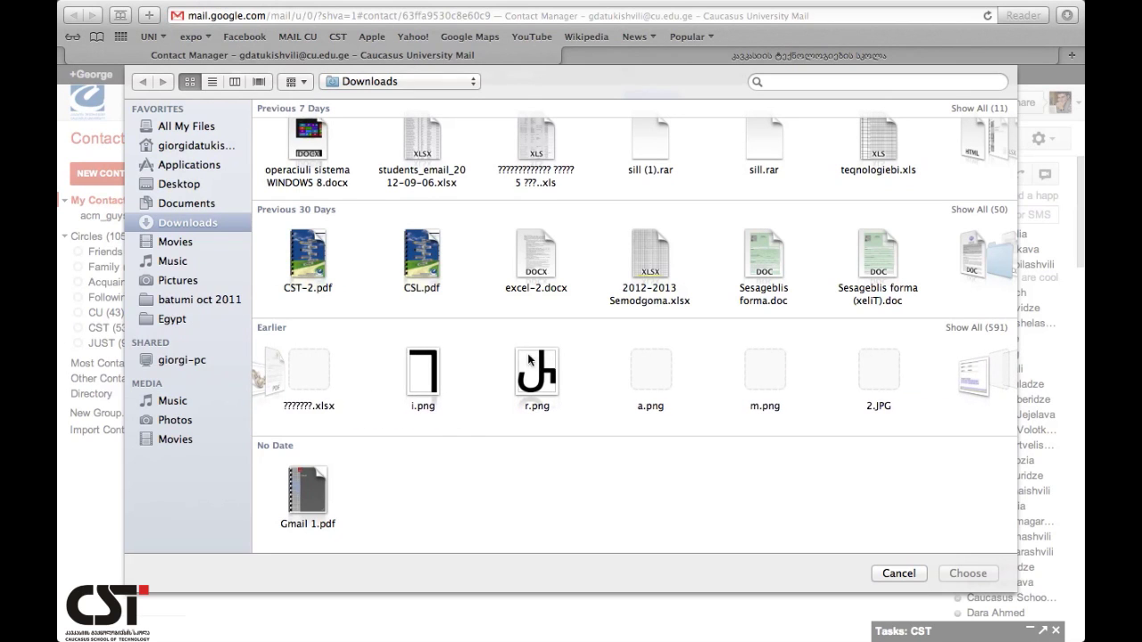
click(668, 378)
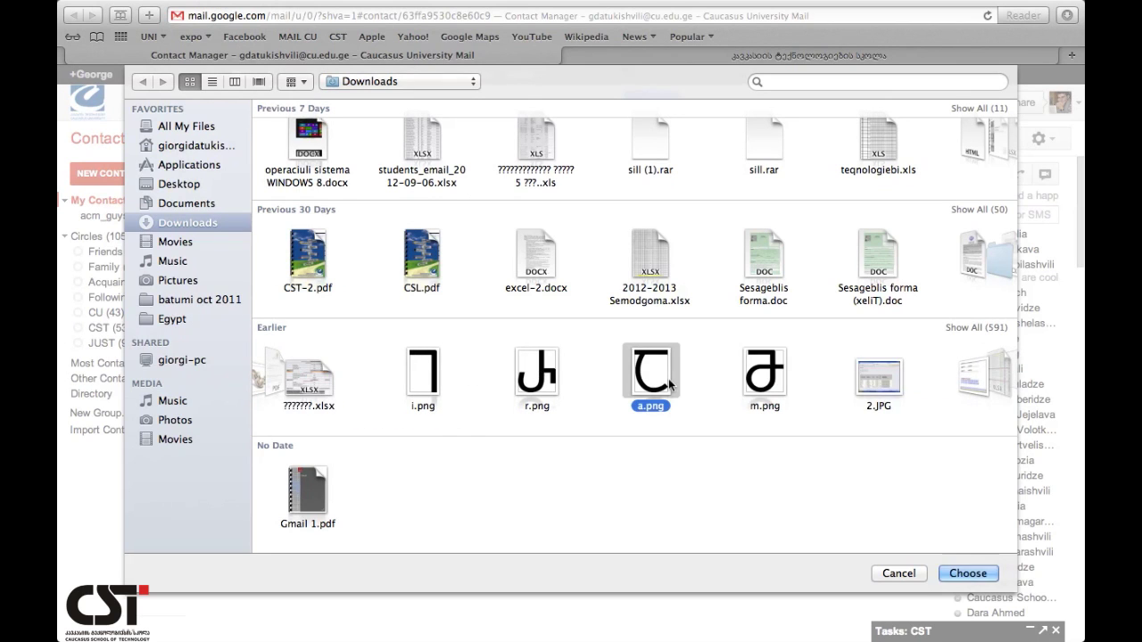
click(966, 574)
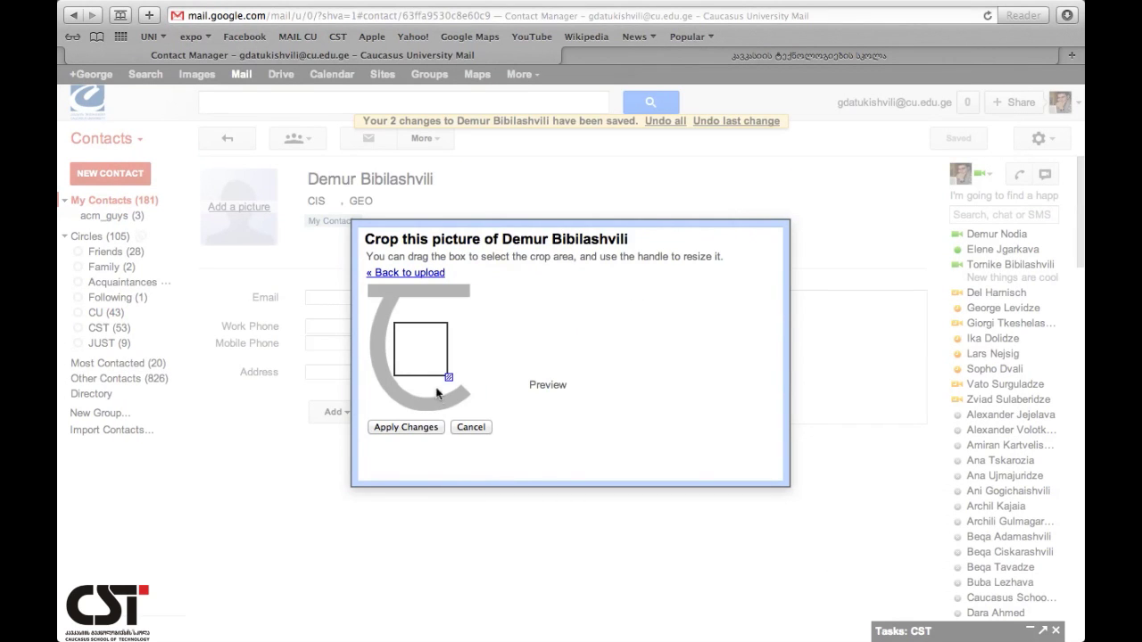
drag(420, 349, 389, 291)
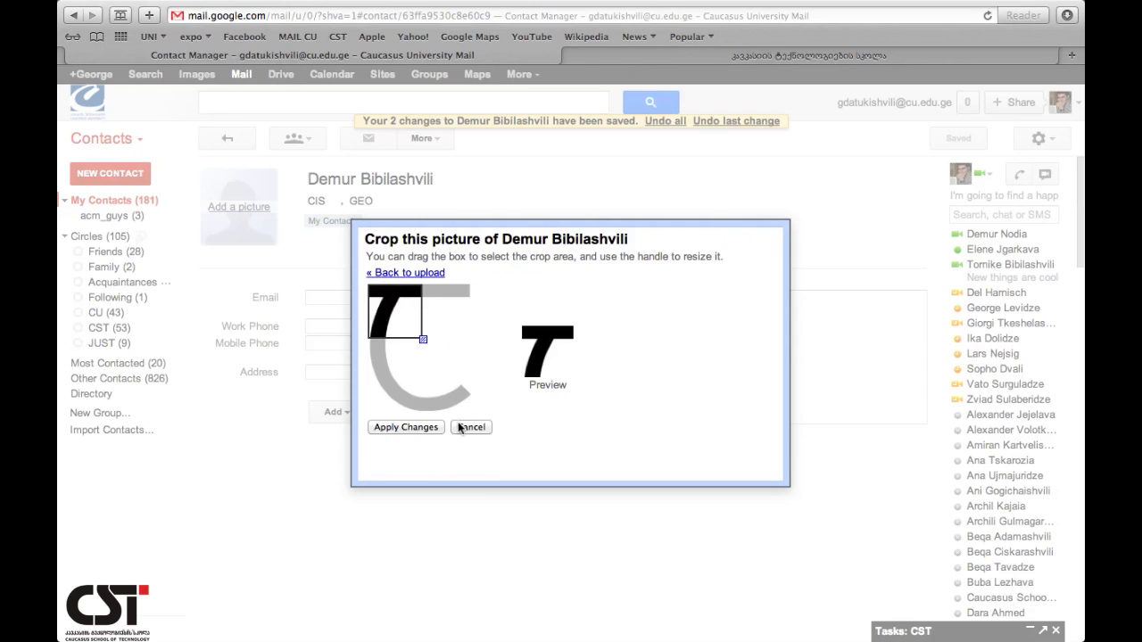
click(425, 429)
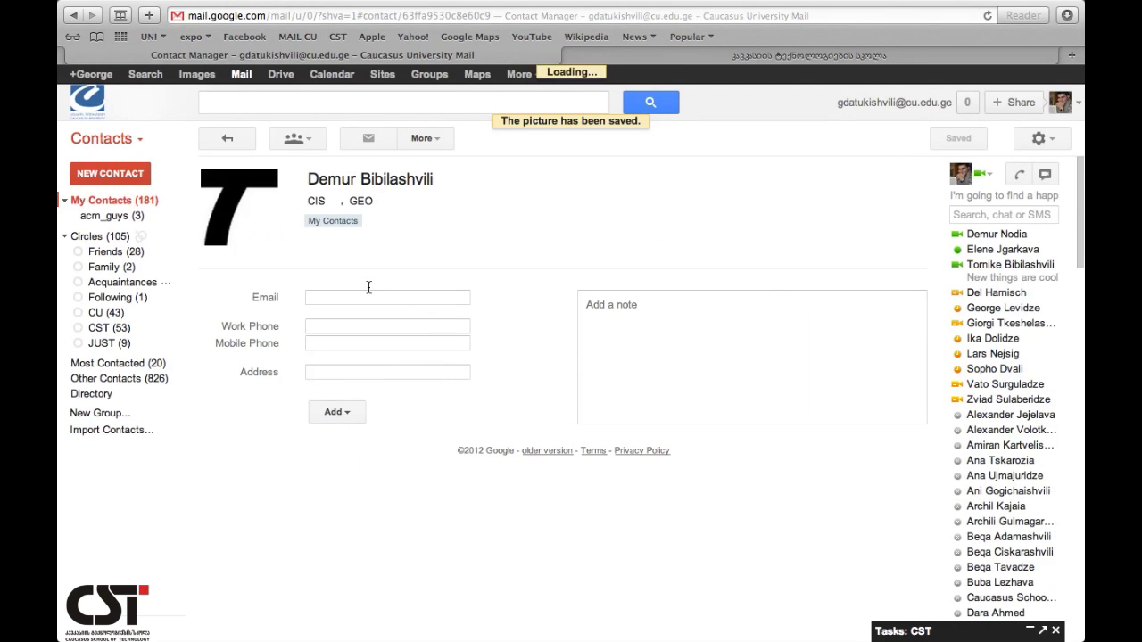
- Save the contact's work e-mail address and add Work Phone and Mobile phone rows
click(312, 298)
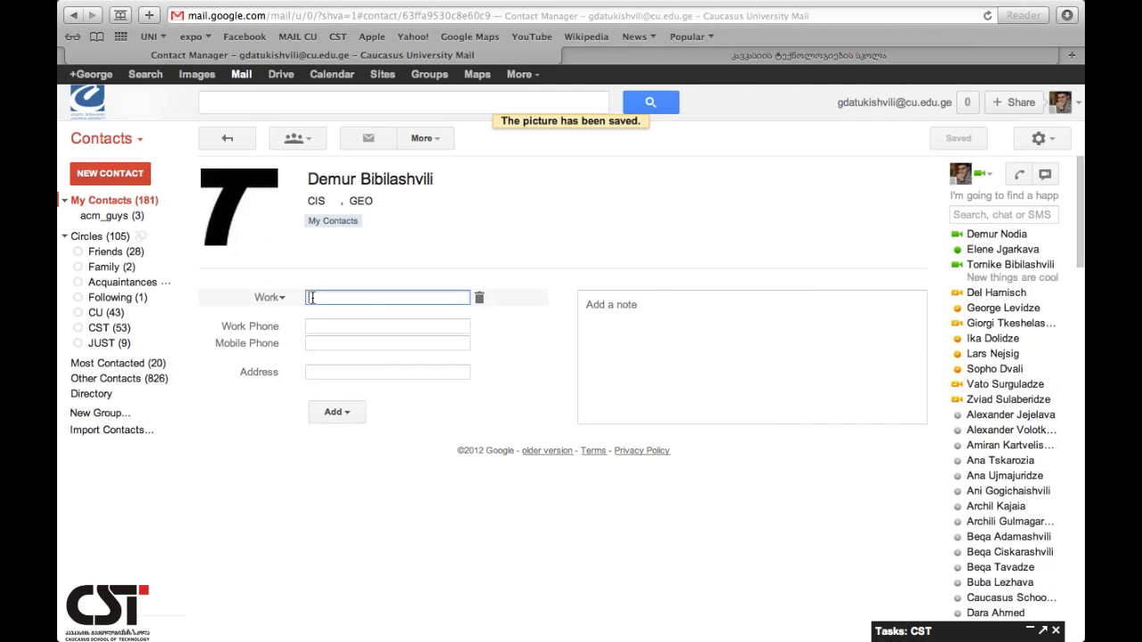
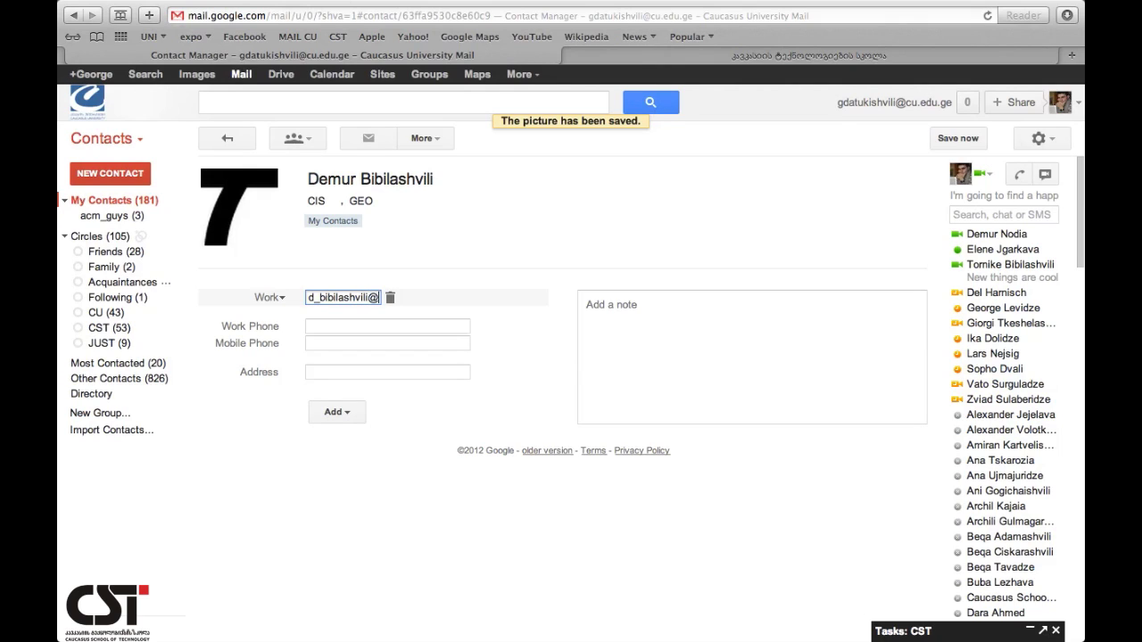
click(319, 326)
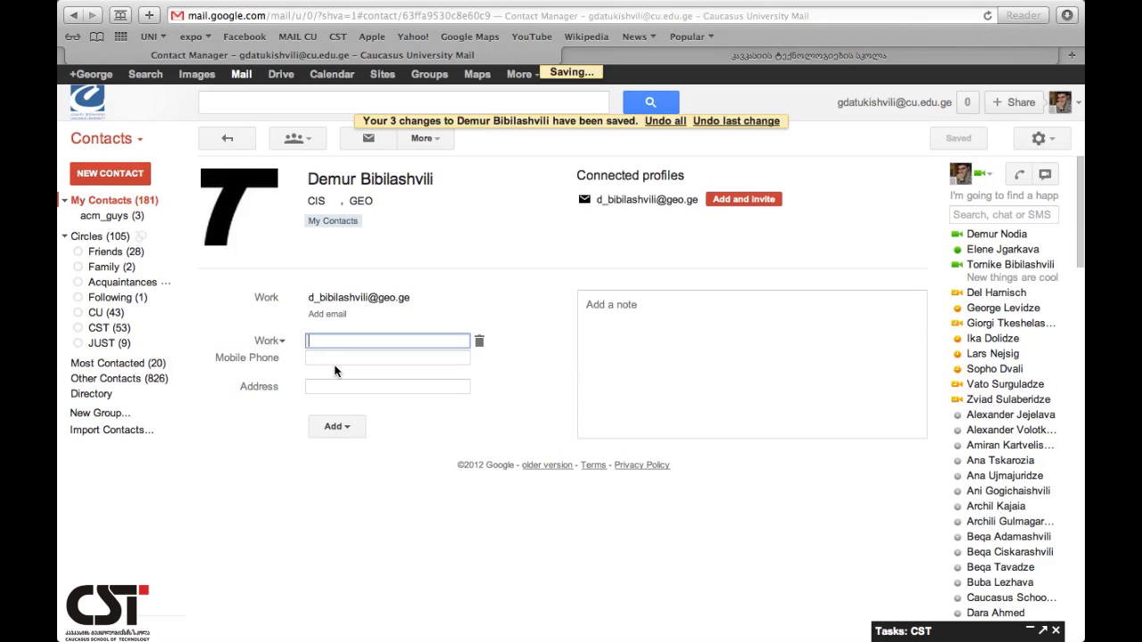
click(332, 358)
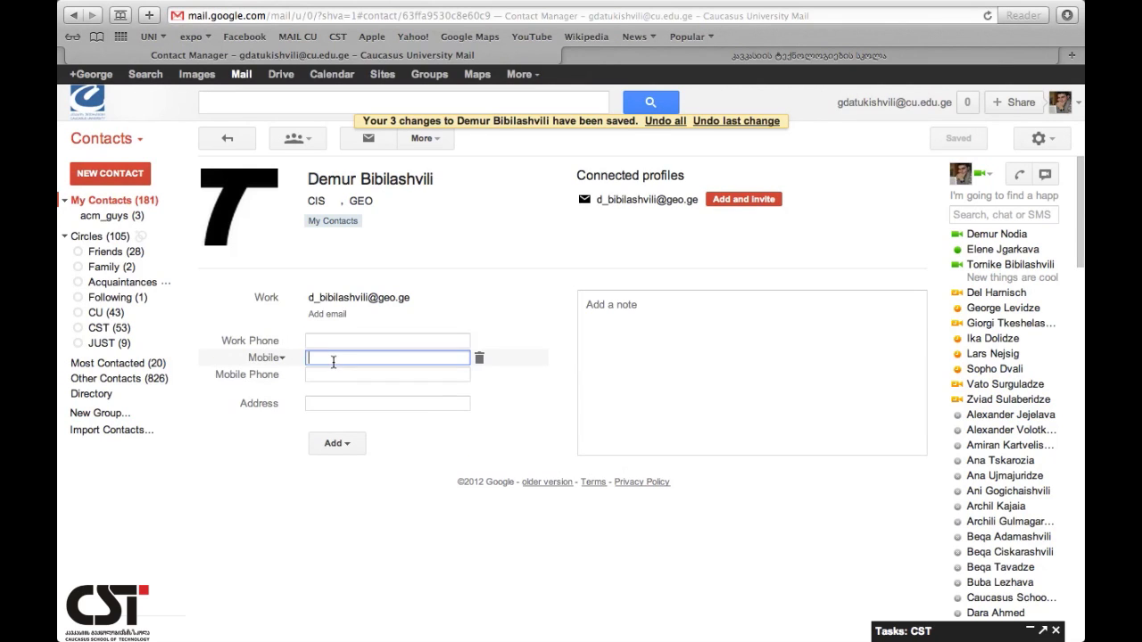
click(281, 359)
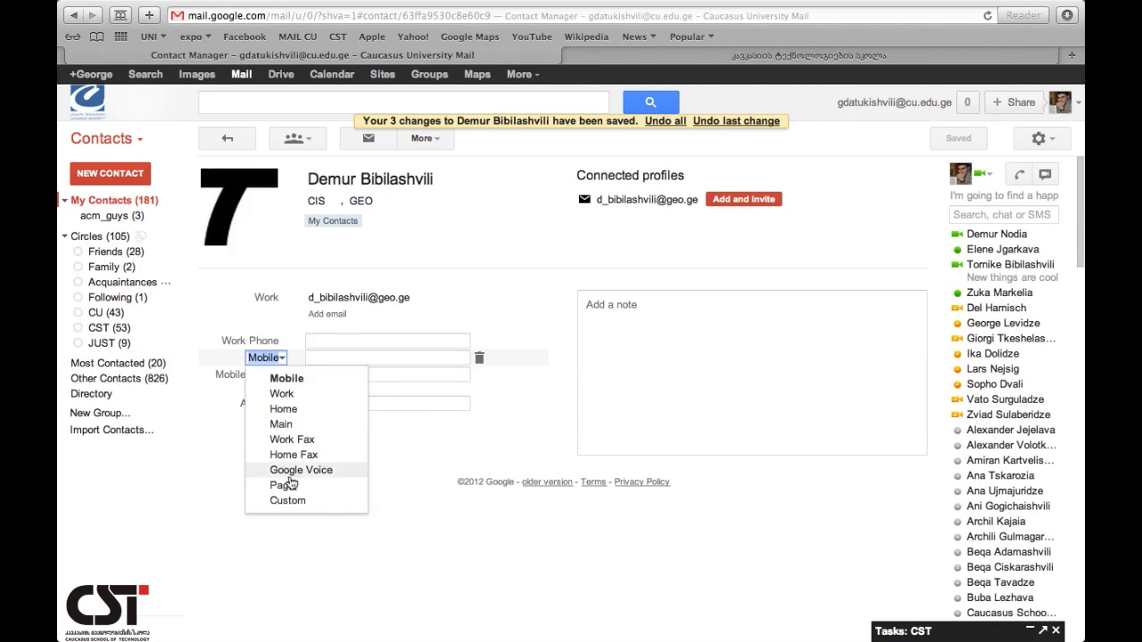
click(351, 356)
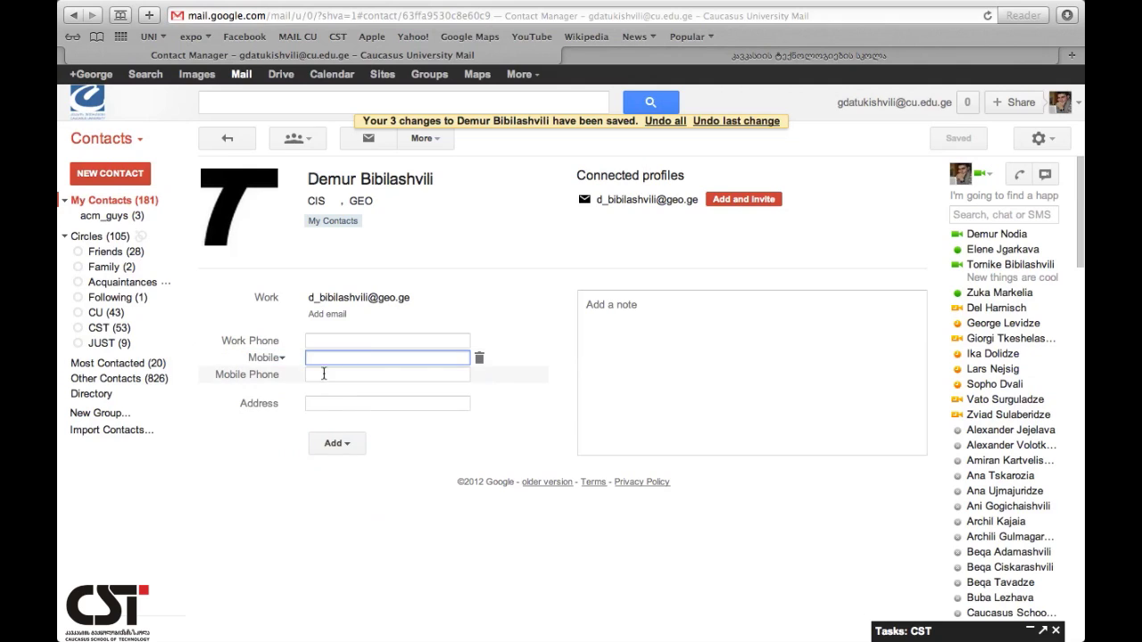
- Add Address and Relationship fields to the contact, leaving them empty
click(323, 403)
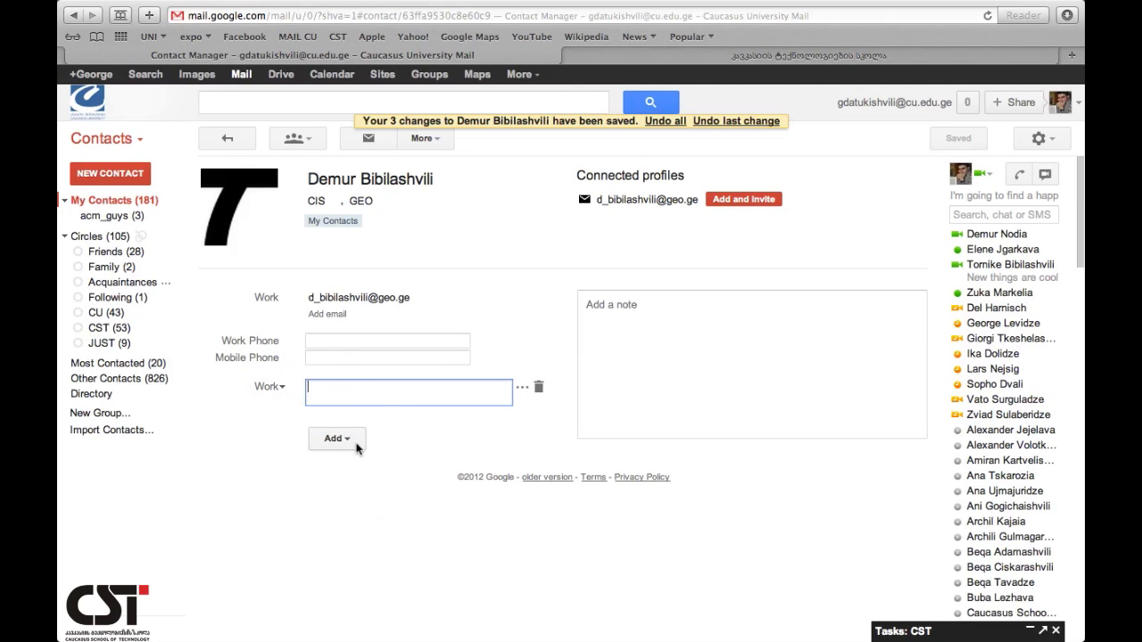
click(350, 439)
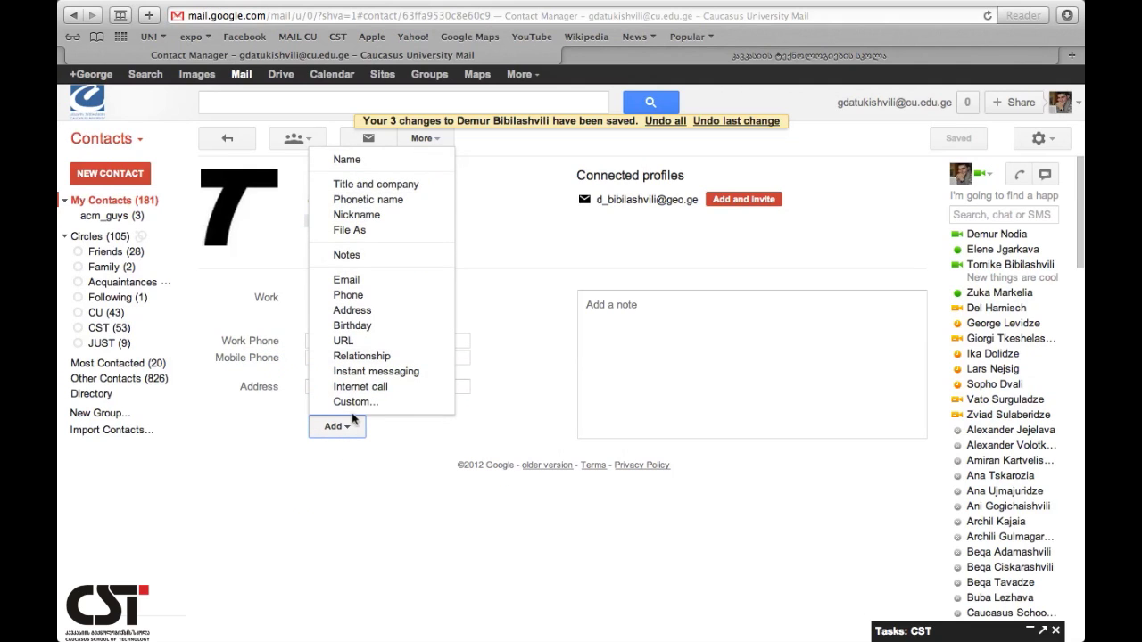
click(387, 356)
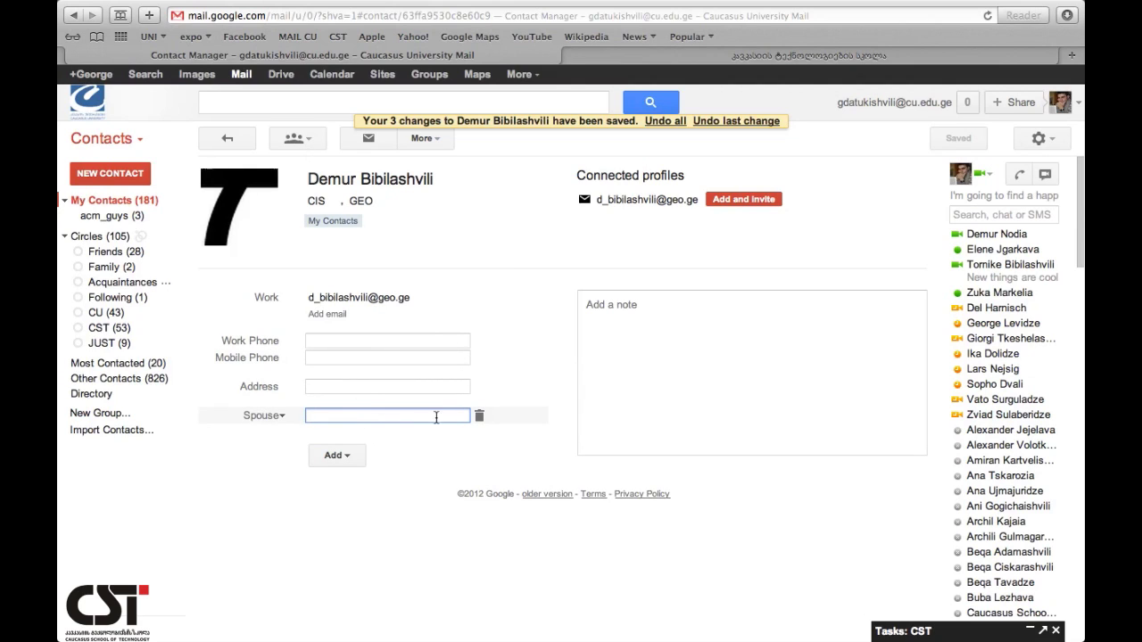
click(290, 421)
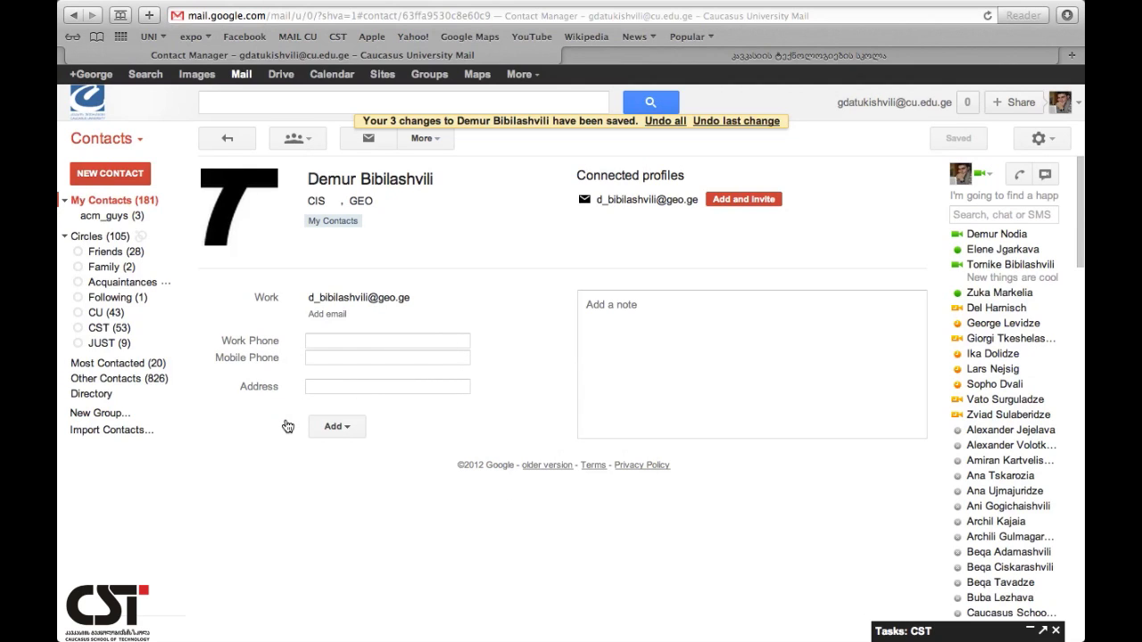
click(613, 338)
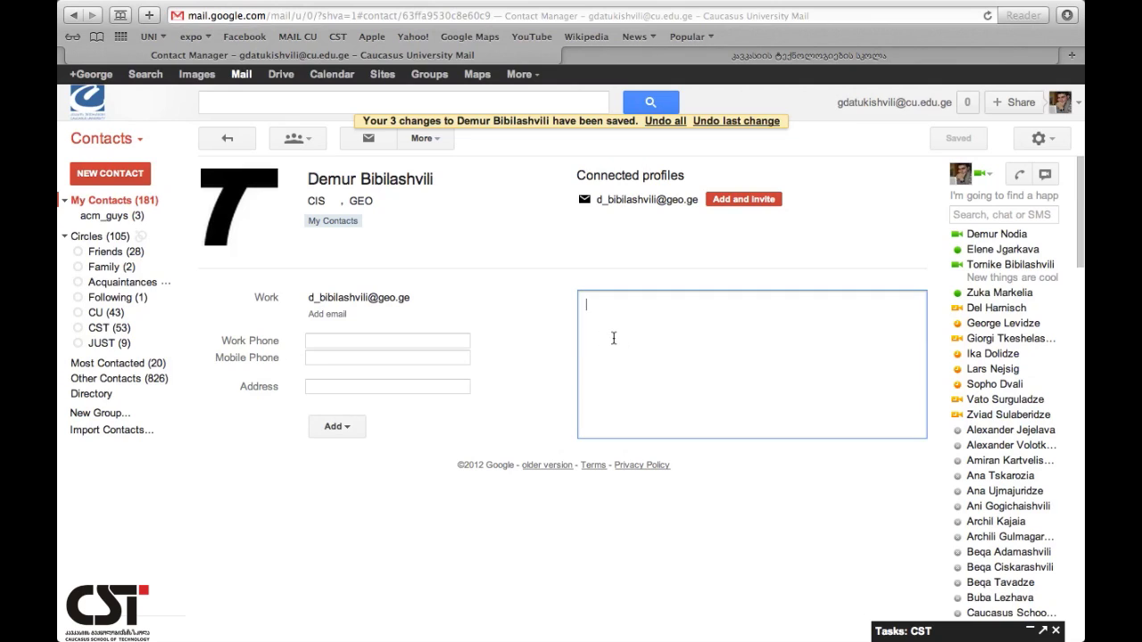
click(746, 200)
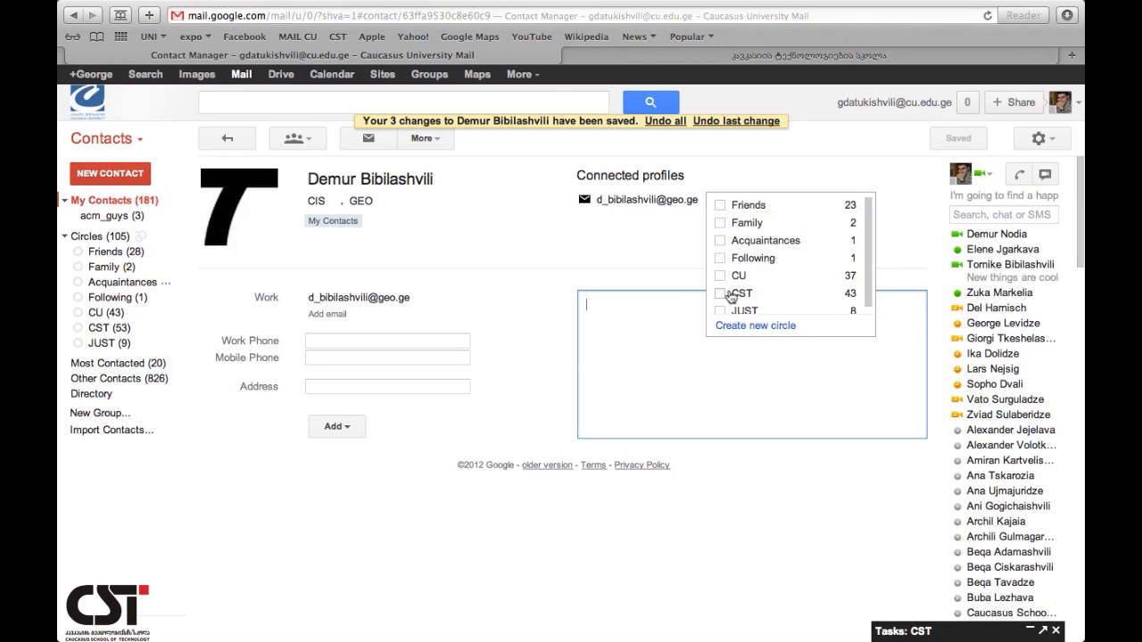
click(560, 353)
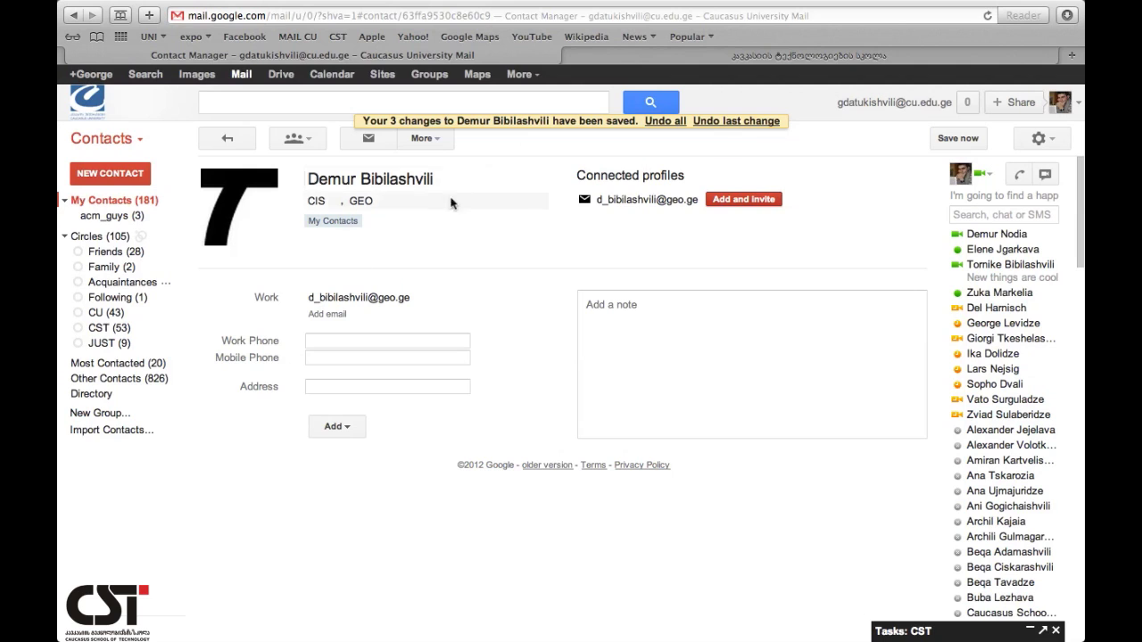
click(368, 141)
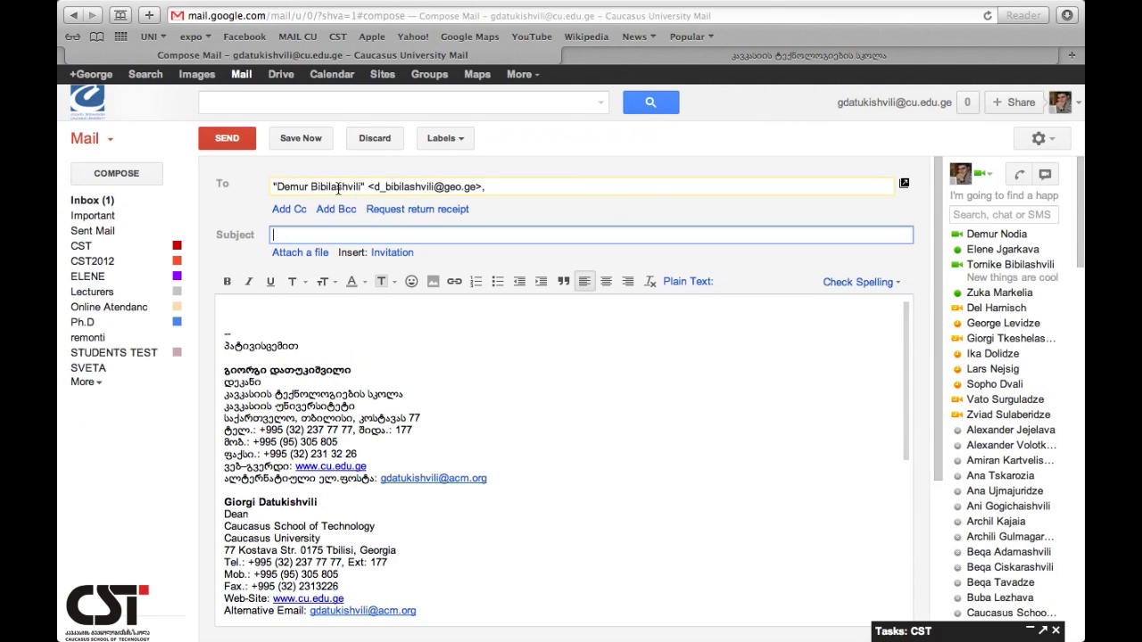
click(384, 143)
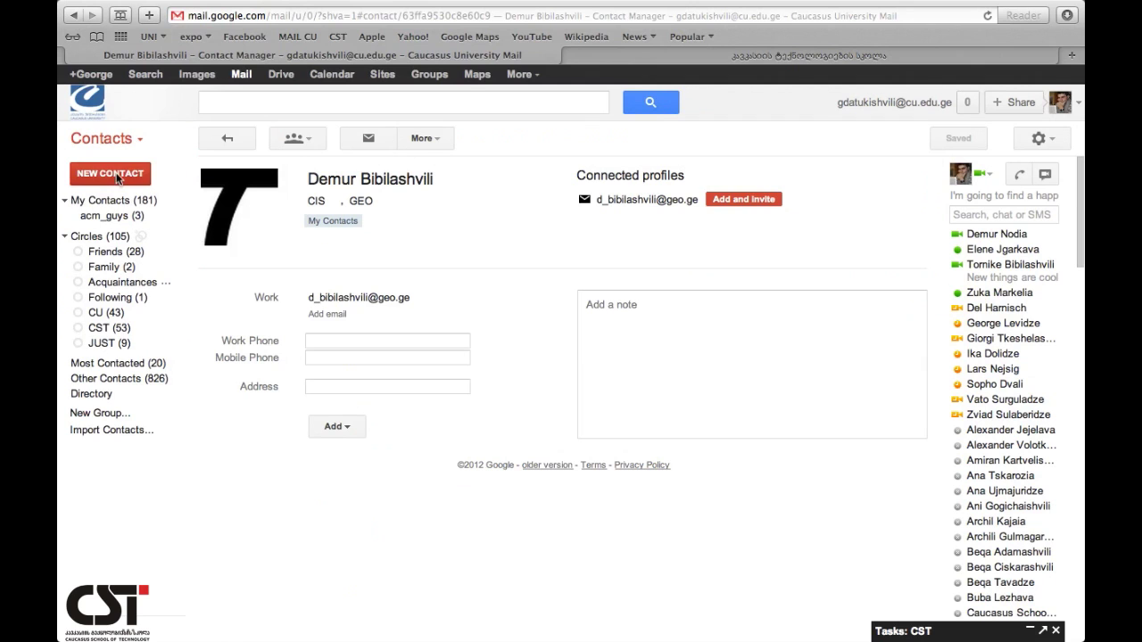
click(104, 139)
click(97, 161)
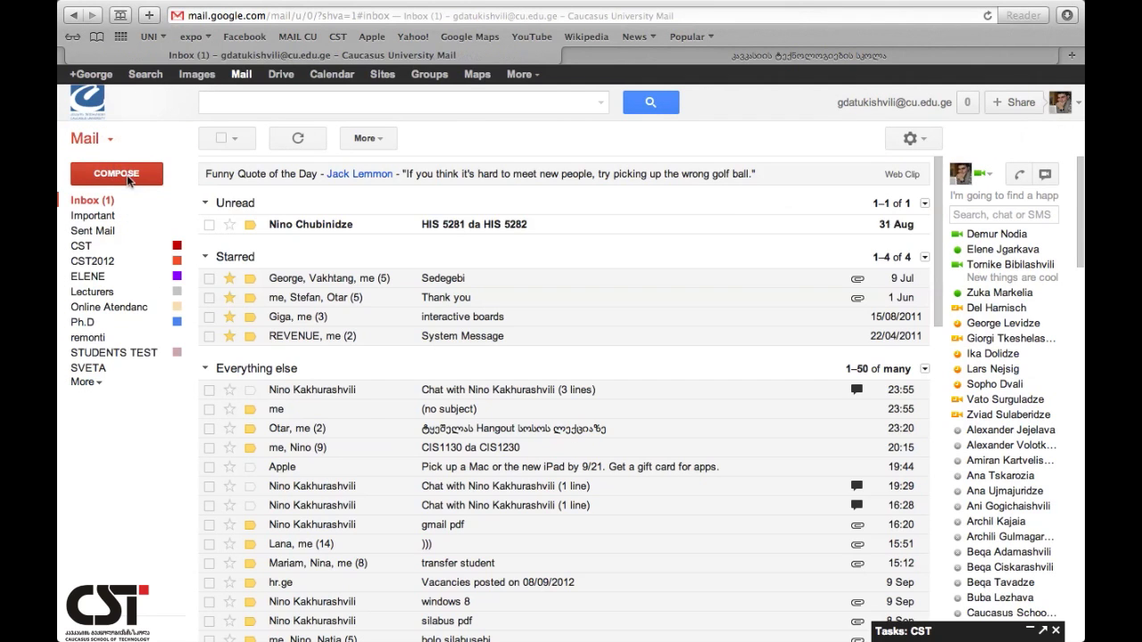
click(117, 174)
text(demu)
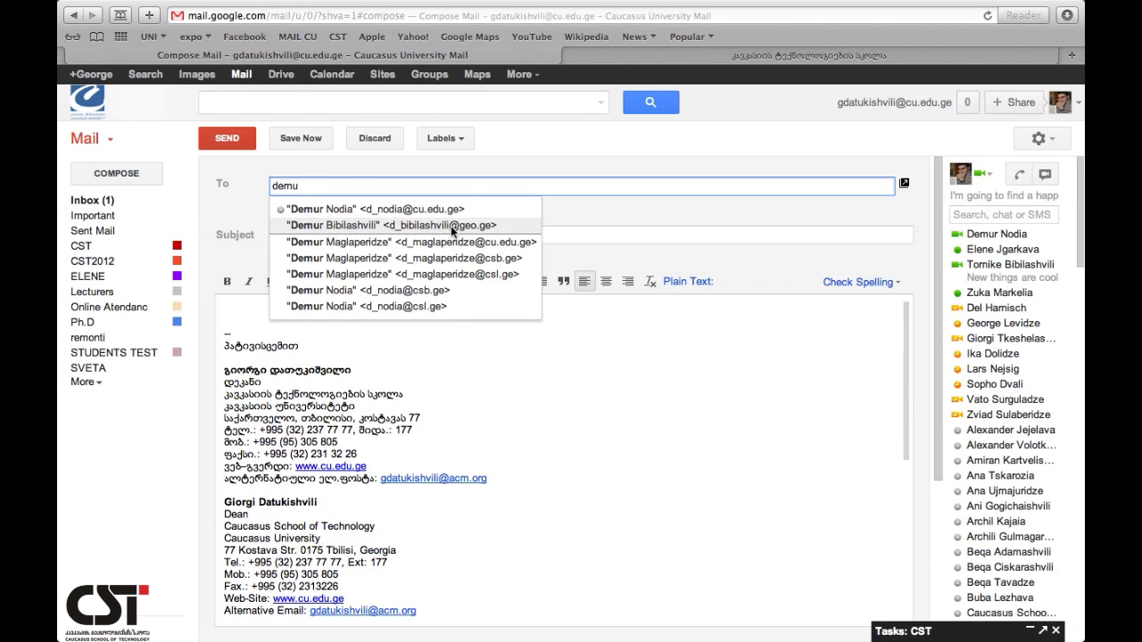
click(377, 139)
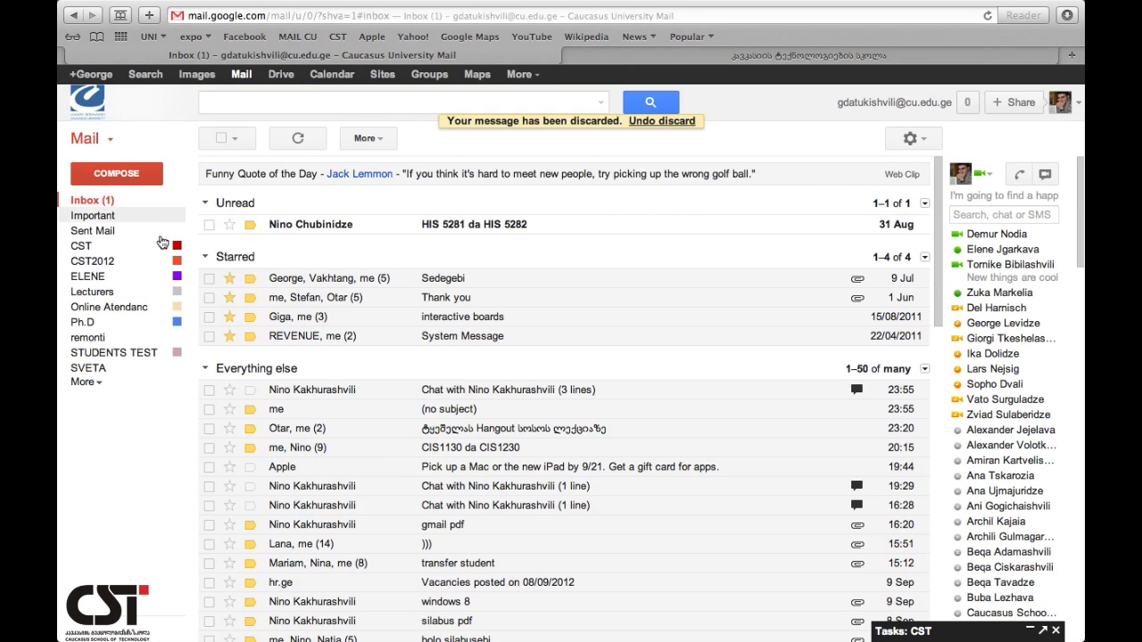
click(92, 138)
click(105, 183)
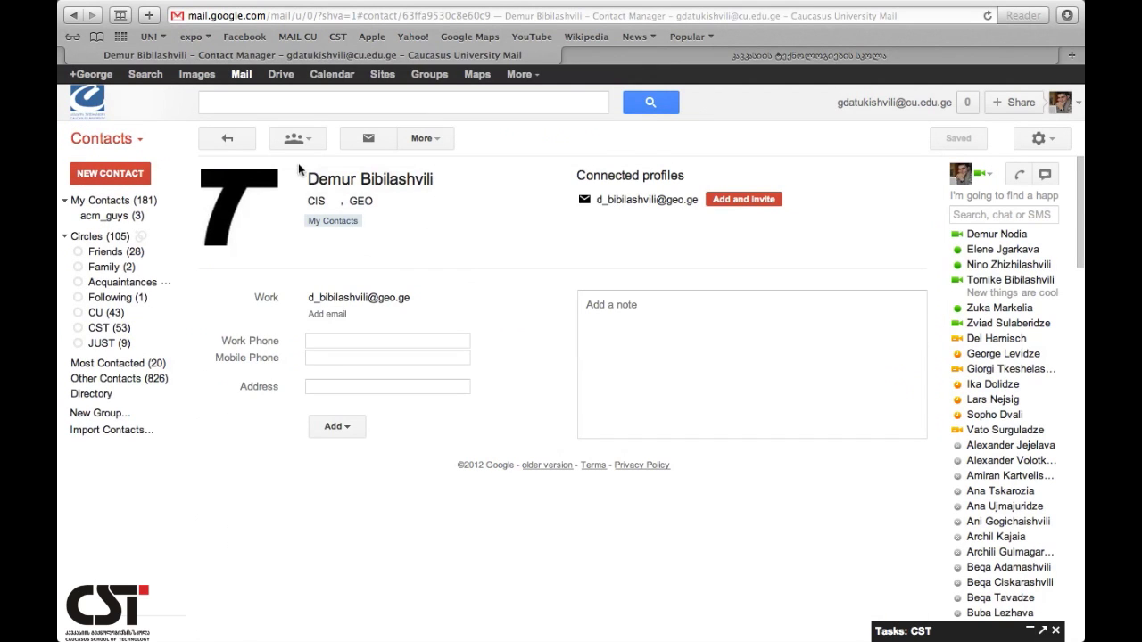
- Find the new contact by searching 'demu' in My Contacts and delete it
click(432, 139)
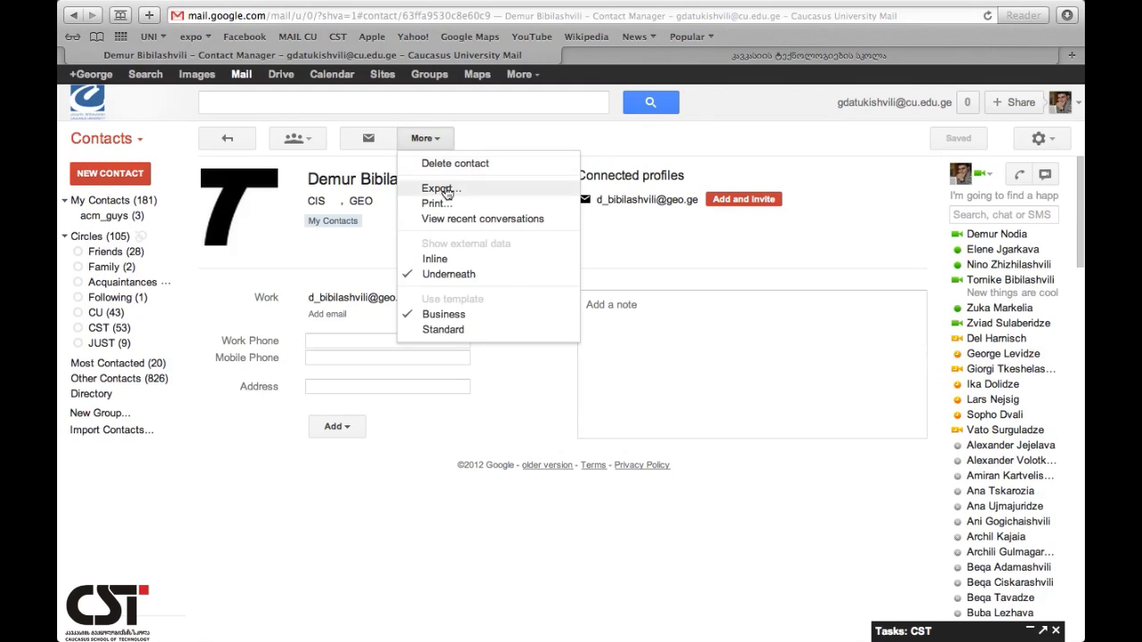
click(103, 205)
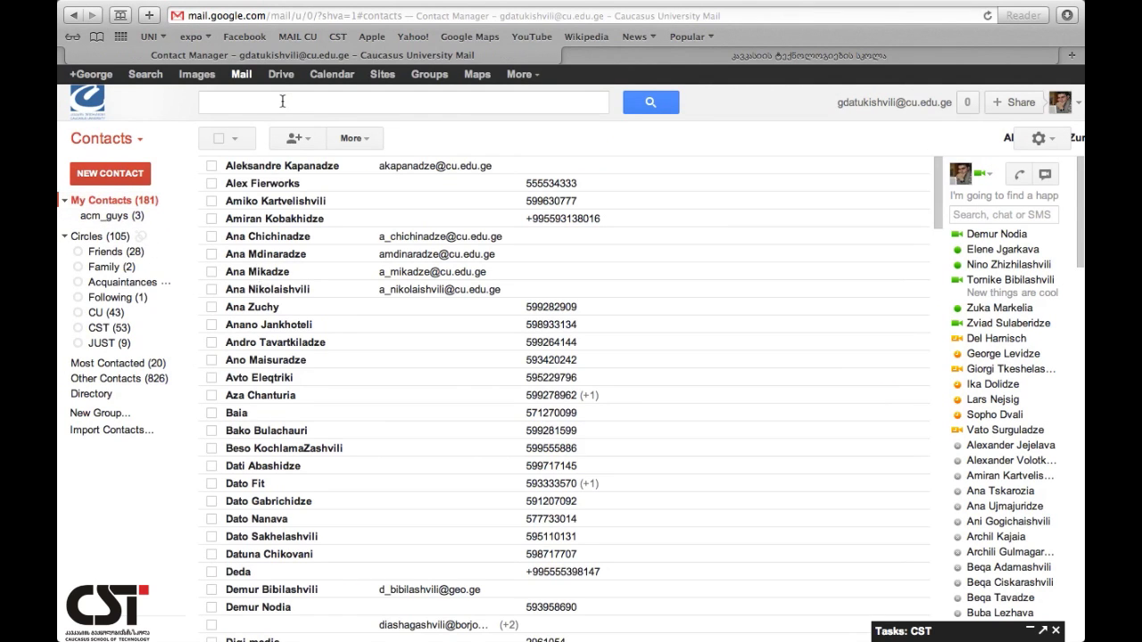
click(277, 105)
text(demur)
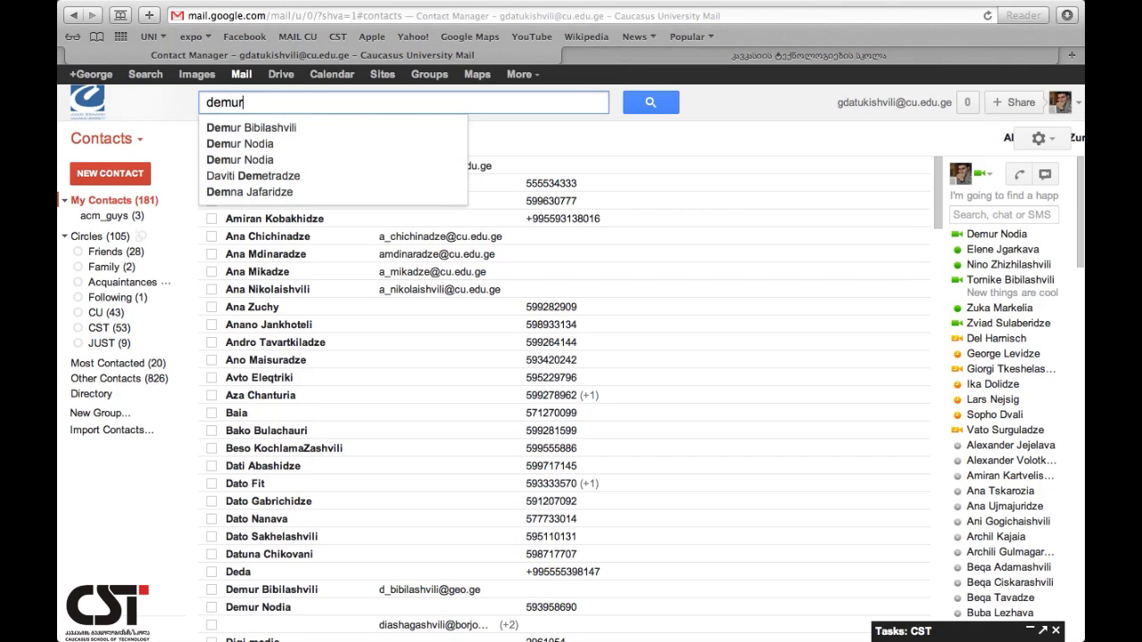
click(282, 129)
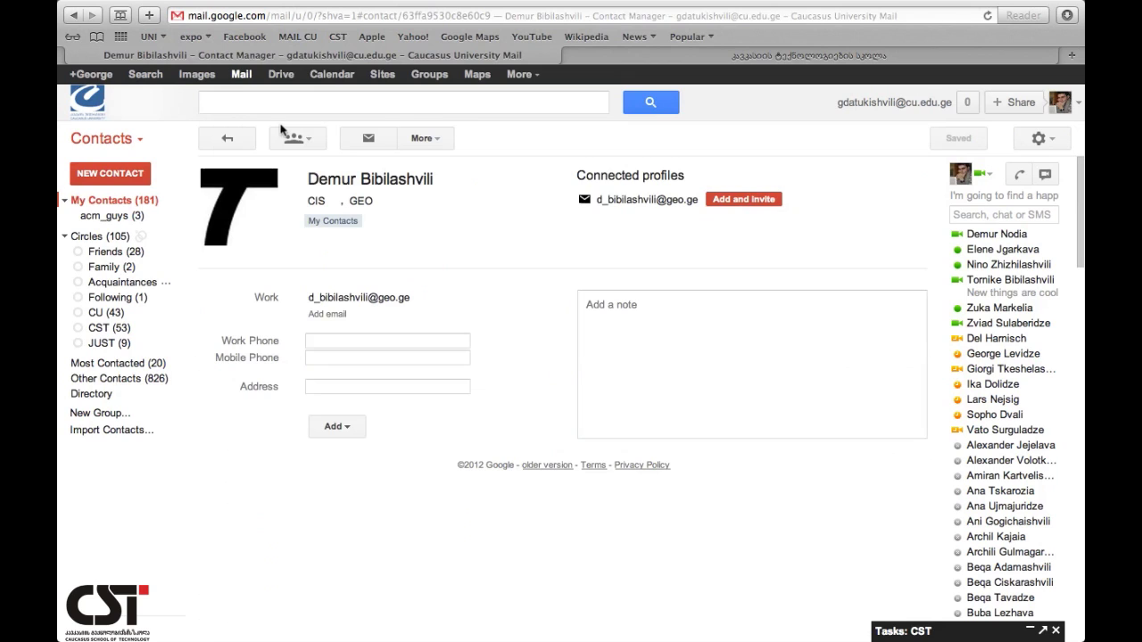
click(423, 138)
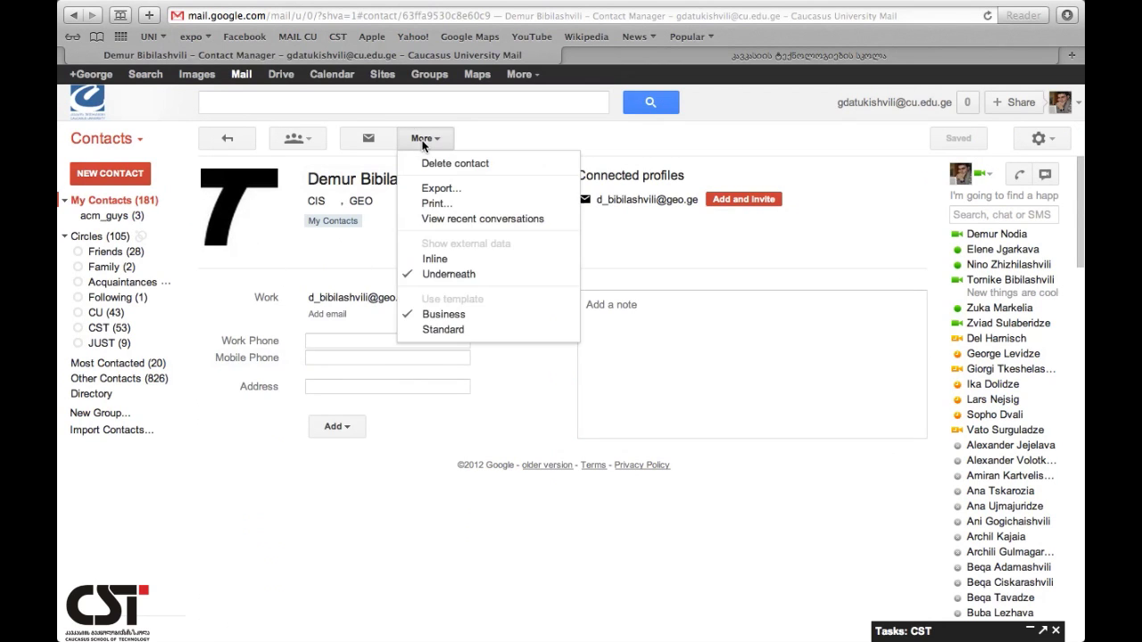
click(436, 164)
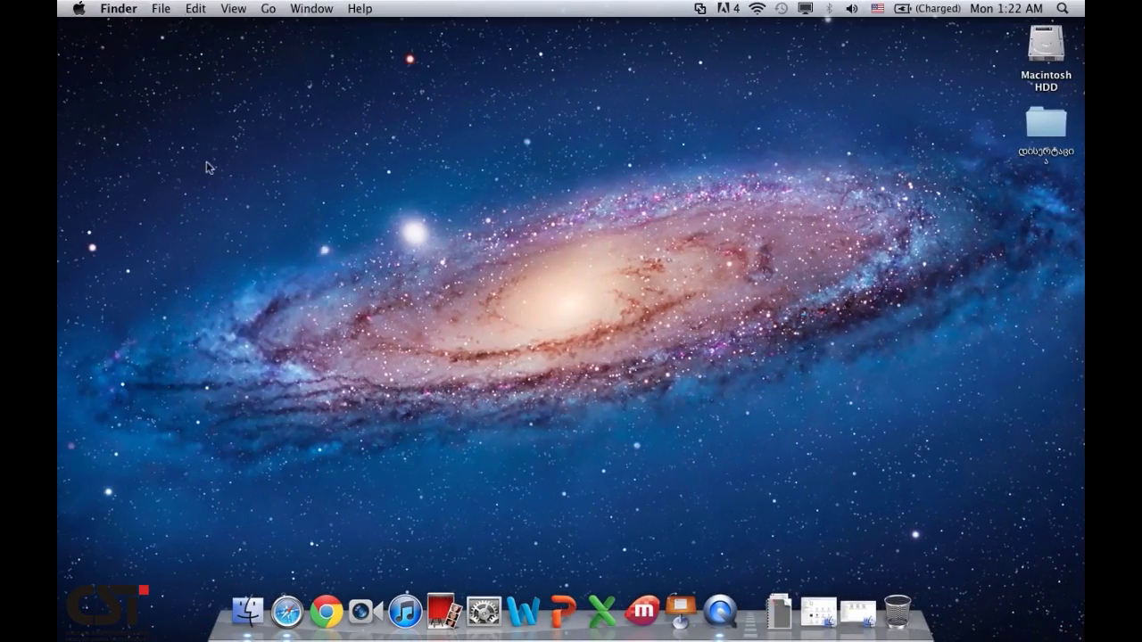
click(211, 143)
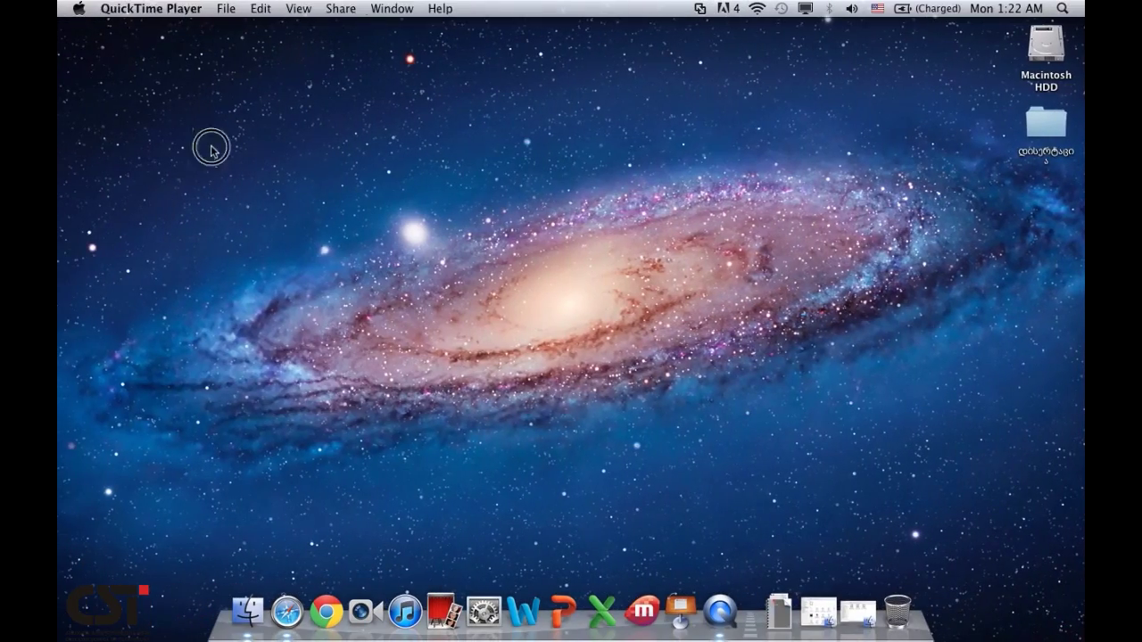